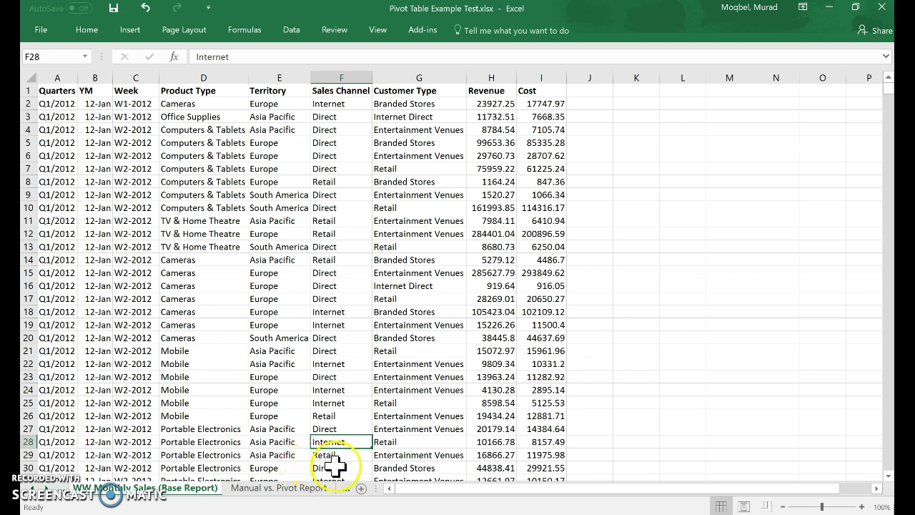
{"action": "left_click", "coordinate": [324, 297]}
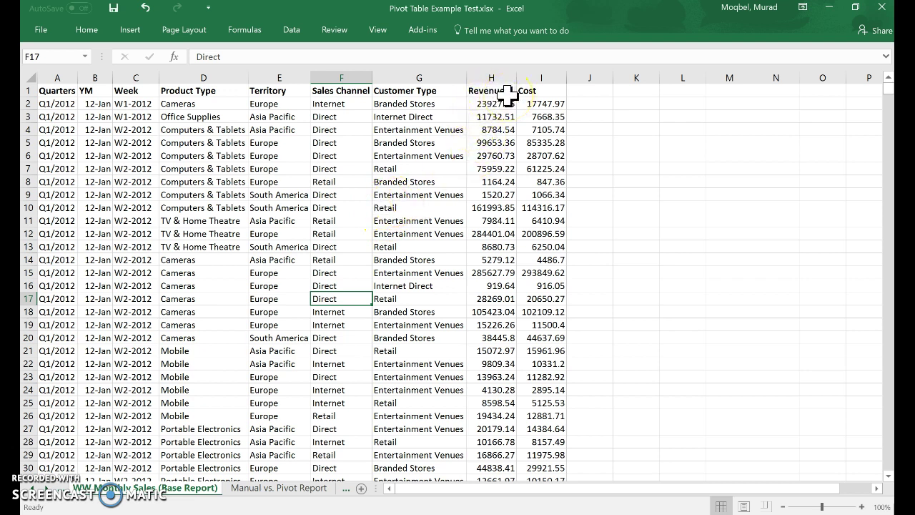
{"action": "left_click", "coordinate": [417, 91]}
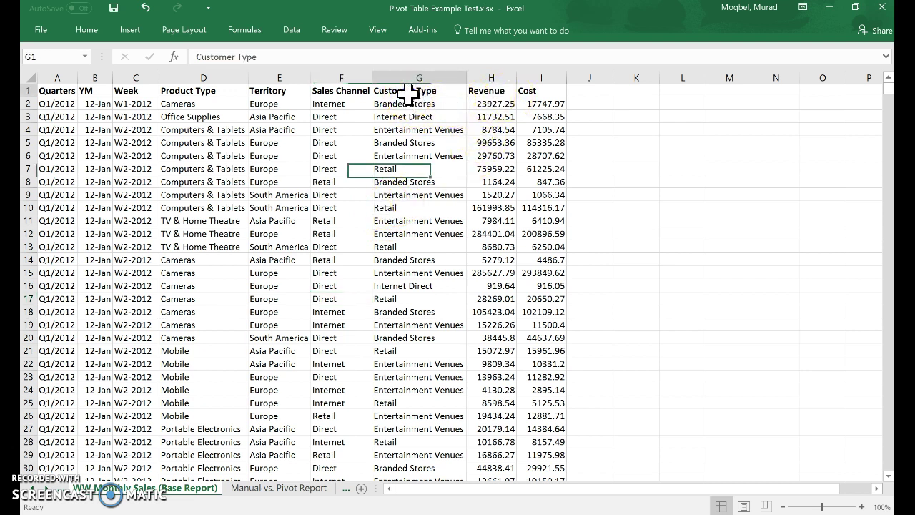
{"action": "left_click", "coordinate": [189, 91]}
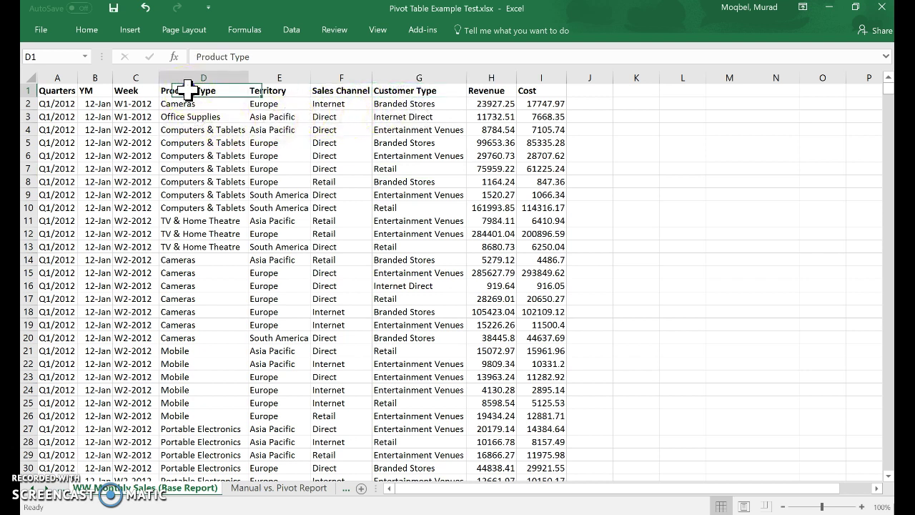
{"action": "left_click", "coordinate": [480, 90]}
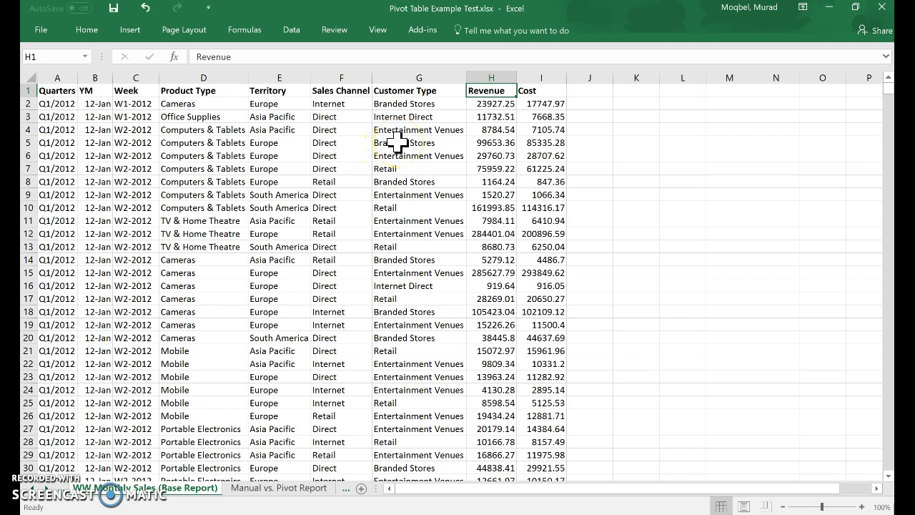
{"action": "left_click", "coordinate": [199, 118]}
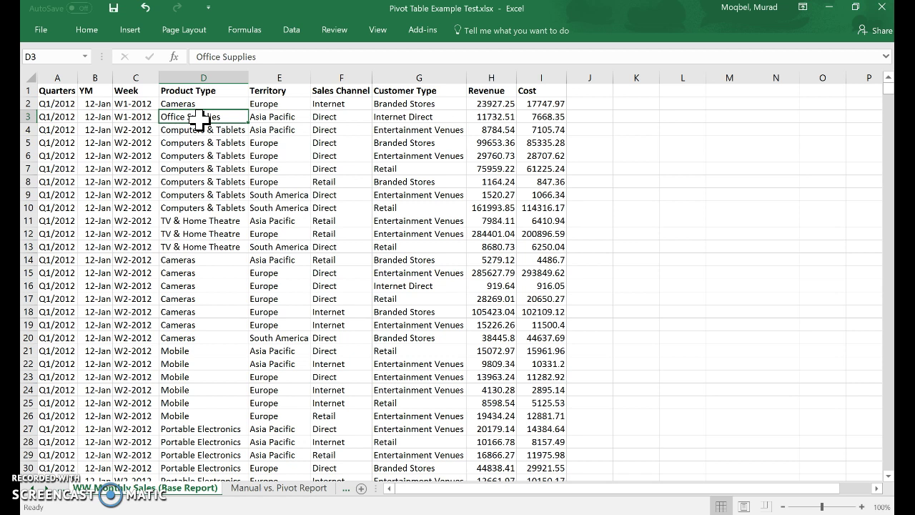
Select the whole sales data table and create range names from its top row only, leaving out the left column.
{"action": "left_click", "coordinate": [223, 143]}
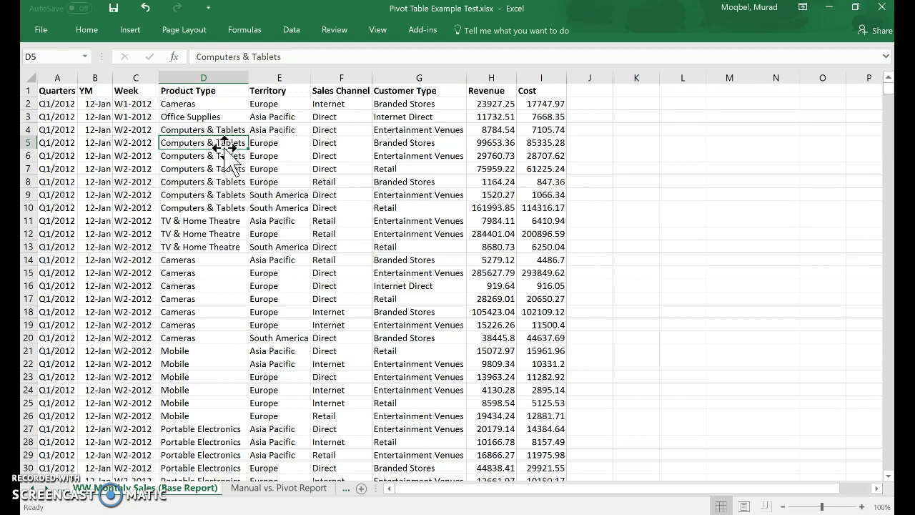
{"action": "key", "text": "ctrl+a"}
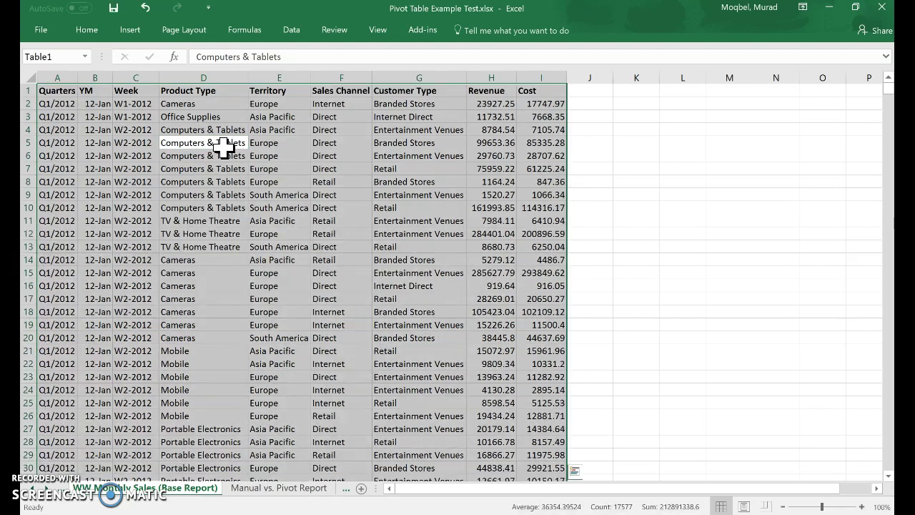
{"action": "left_click", "coordinate": [246, 31]}
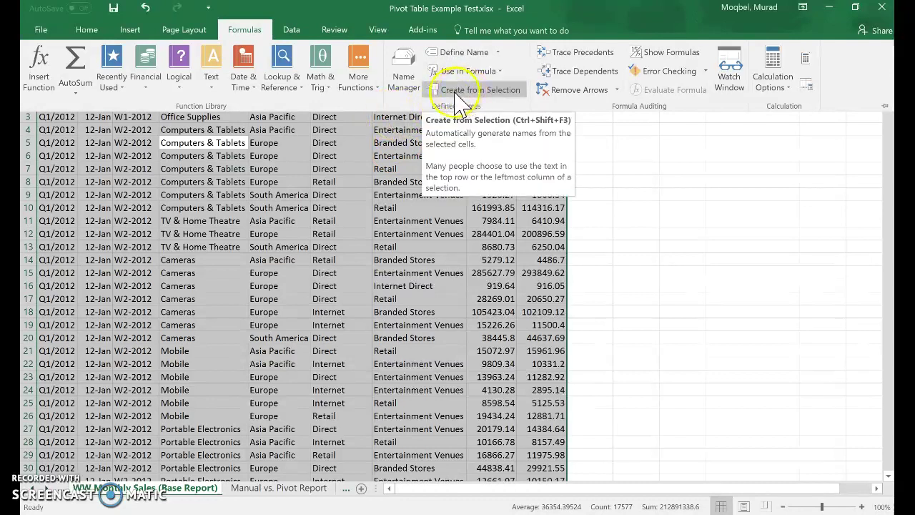
{"action": "left_click", "coordinate": [454, 91]}
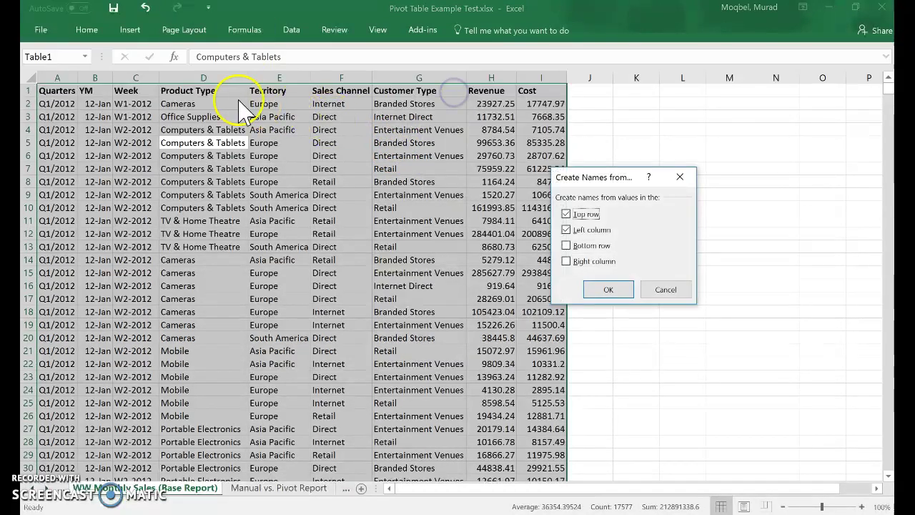
{"action": "left_click", "coordinate": [568, 227]}
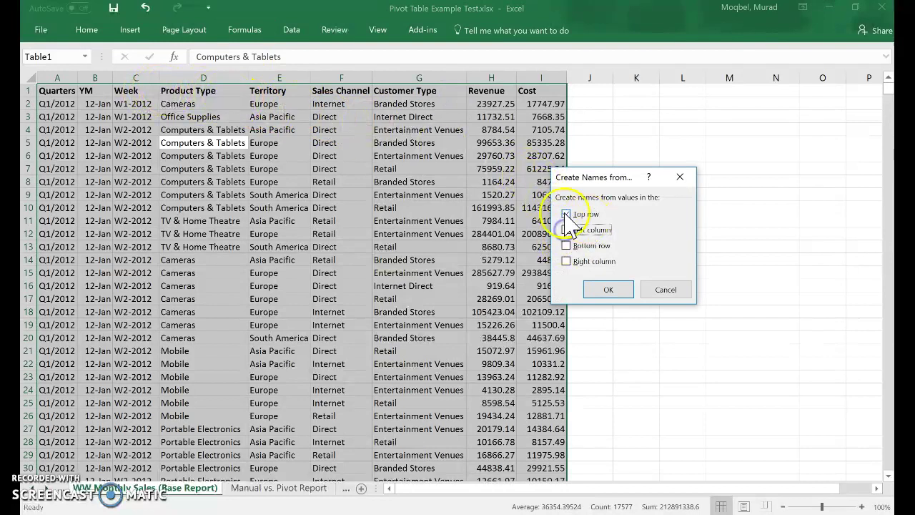
{"action": "left_click", "coordinate": [611, 290]}
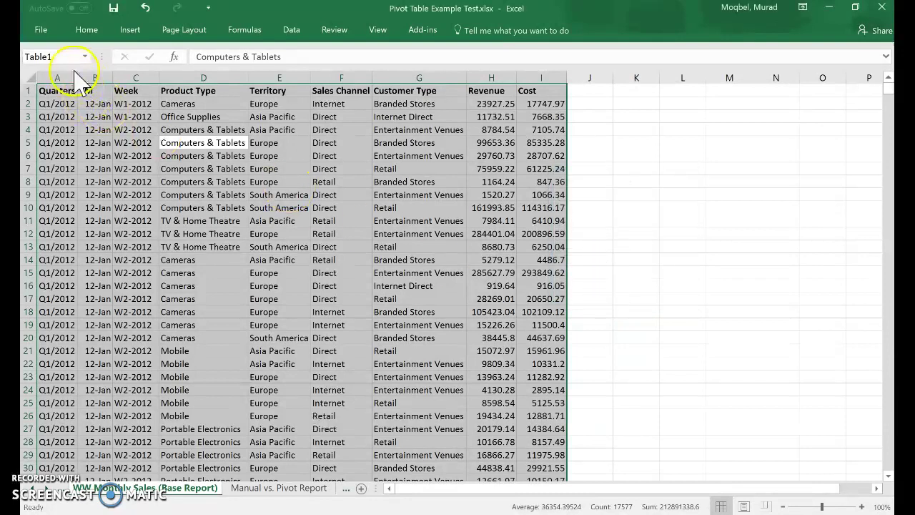
Name the selected sales data range Table1.
{"action": "left_click", "coordinate": [59, 57]}
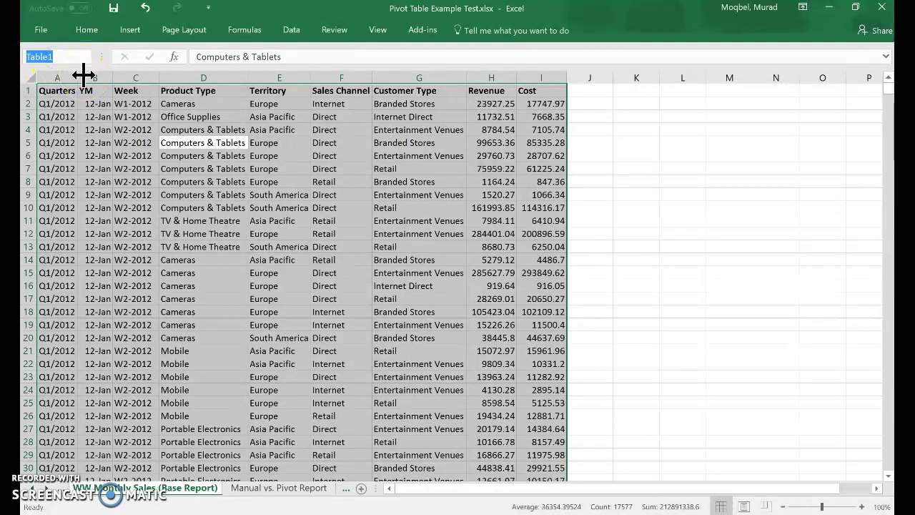
{"action": "type", "text": "Table"}
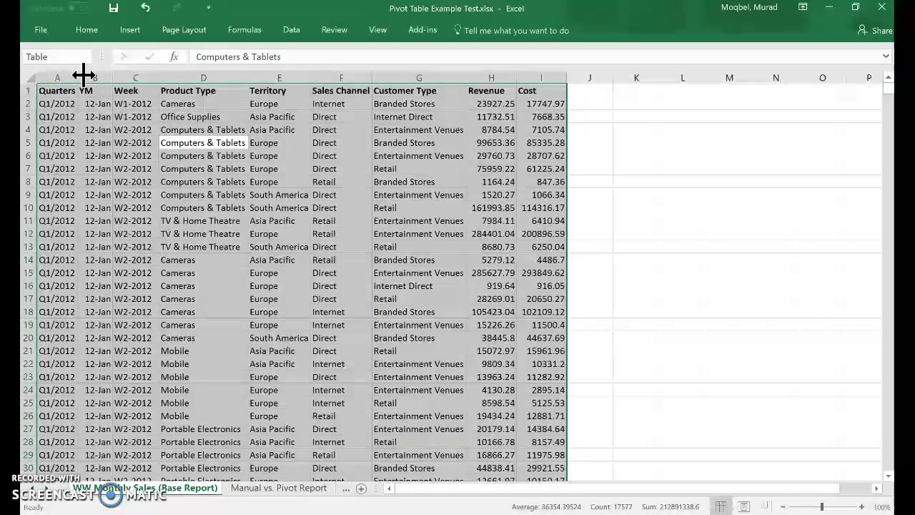
{"action": "type", "text": "1"}
{"action": "key", "text": "Return"}
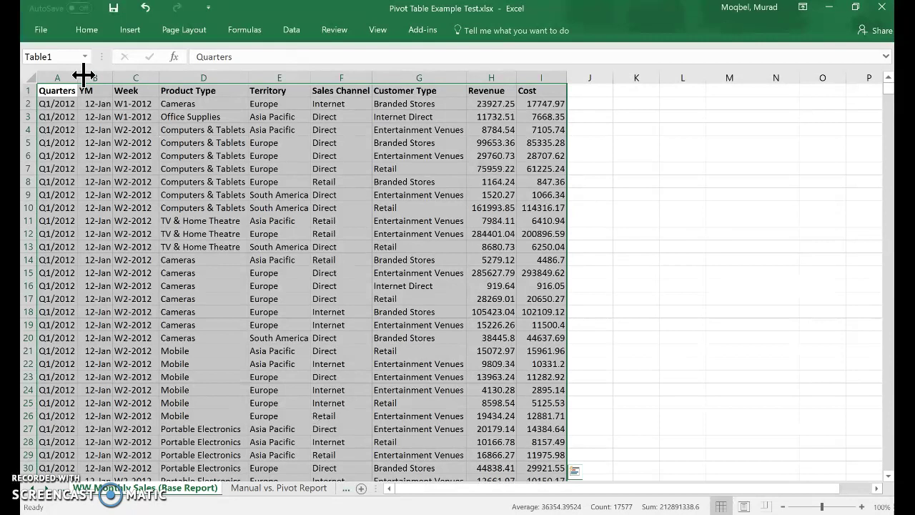
{"action": "left_click", "coordinate": [166, 155]}
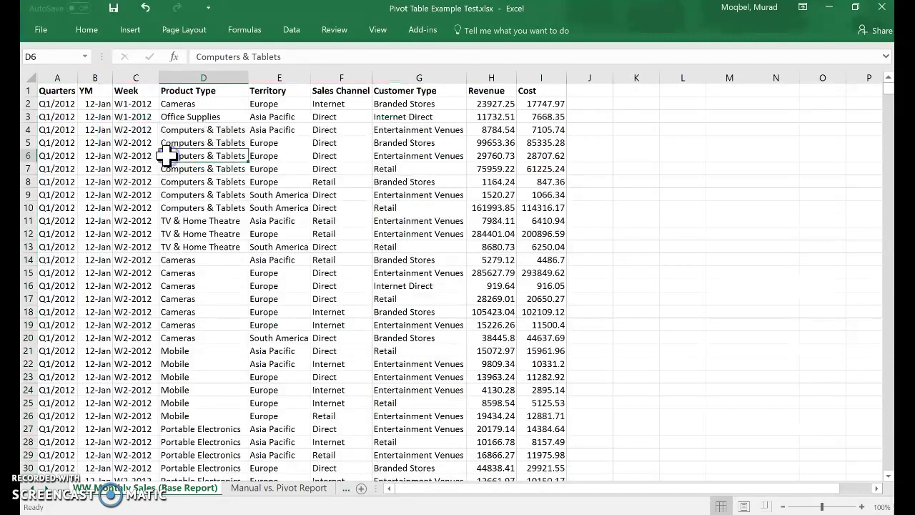
Copy the entire Product Type column from the WW Monthly Sales (Base Report) sheet.
{"action": "left_click", "coordinate": [259, 492]}
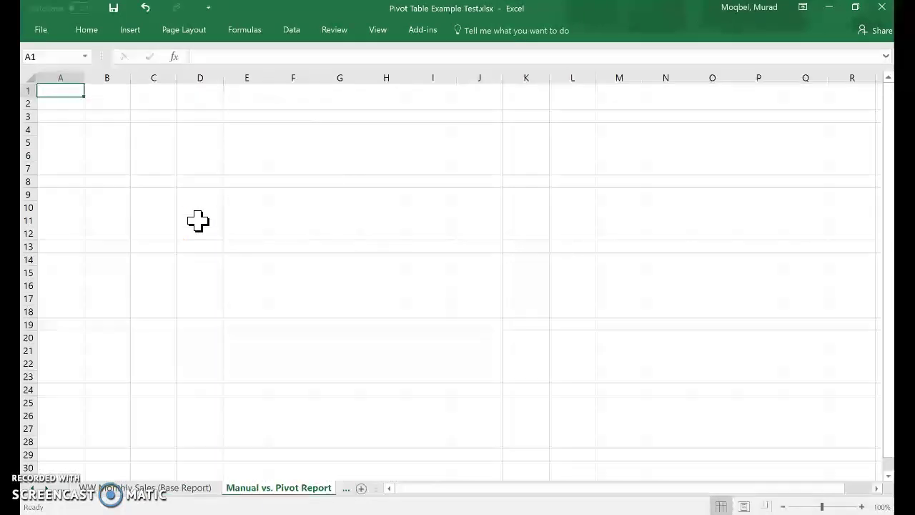
{"action": "left_click", "coordinate": [65, 116]}
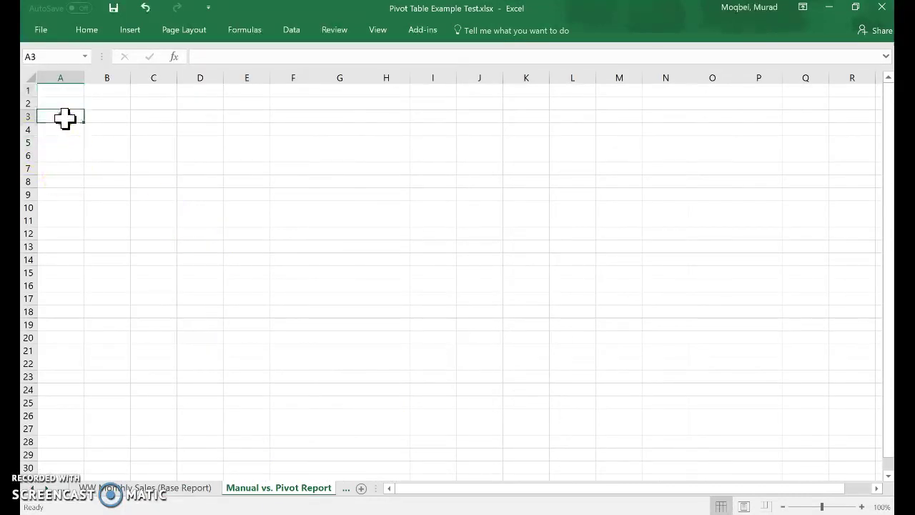
{"action": "left_click", "coordinate": [190, 491]}
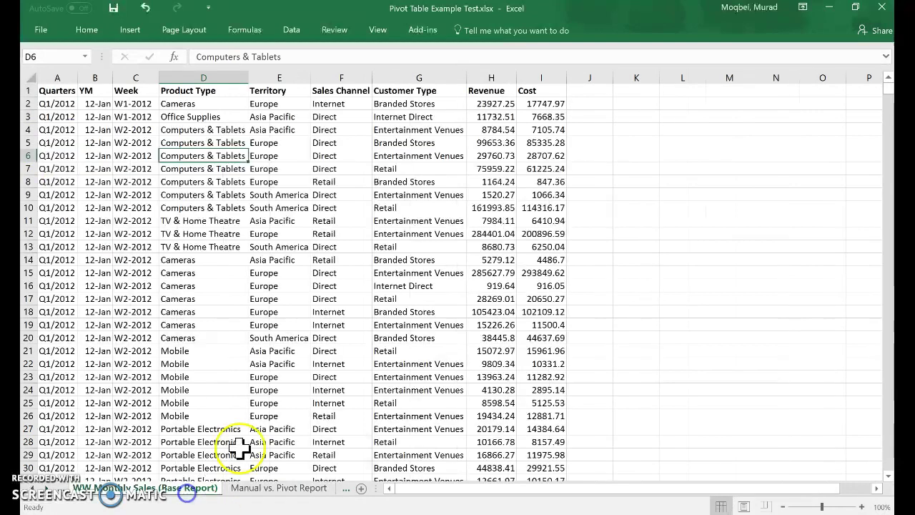
{"action": "left_click", "coordinate": [213, 78]}
{"action": "right_click", "coordinate": [214, 79]}
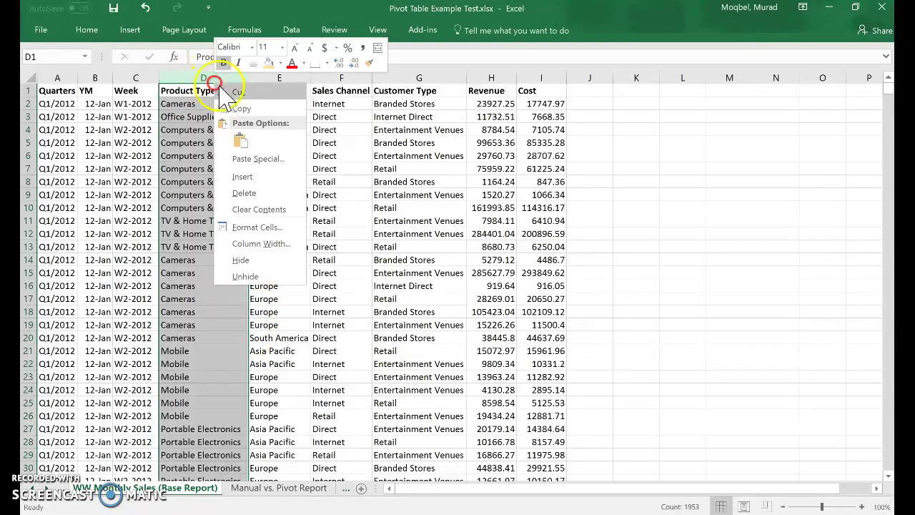
{"action": "left_click", "coordinate": [245, 105]}
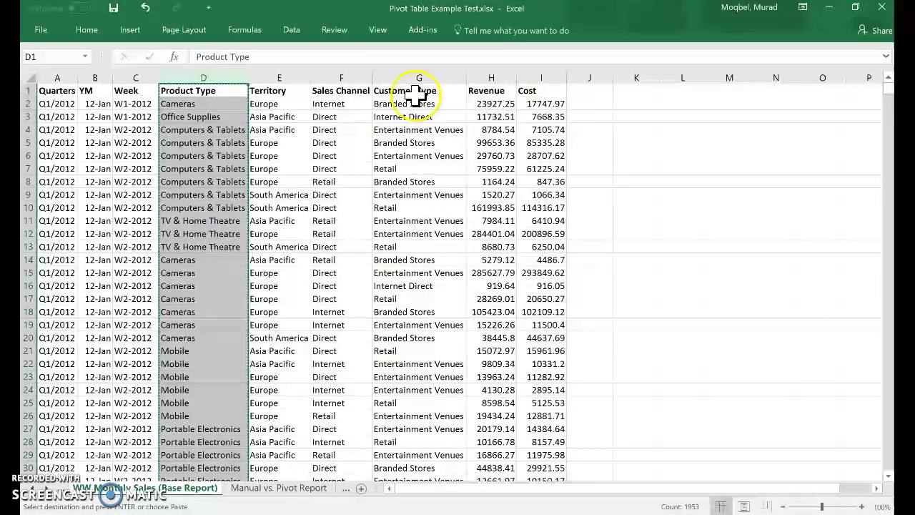
Paste the copied column into column A of the Manual vs. Pivot Report sheet.
{"action": "left_click", "coordinate": [296, 488]}
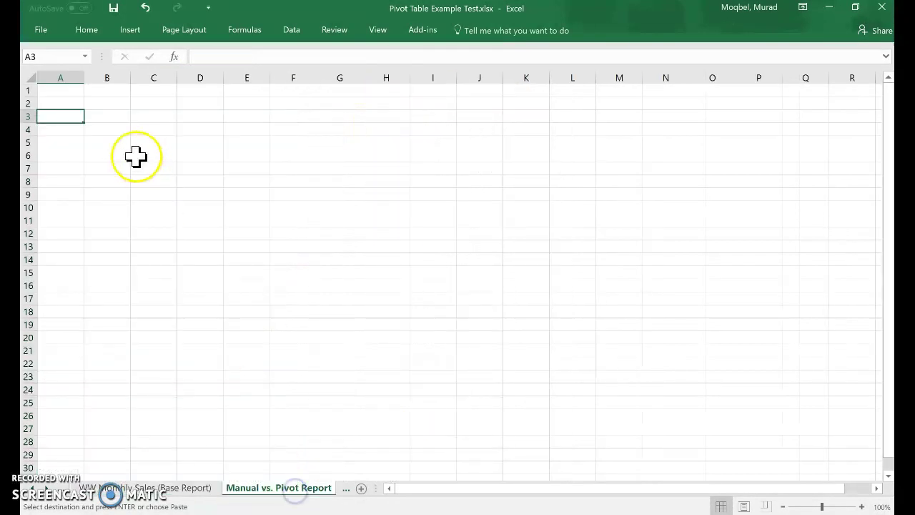
{"action": "left_click", "coordinate": [60, 118]}
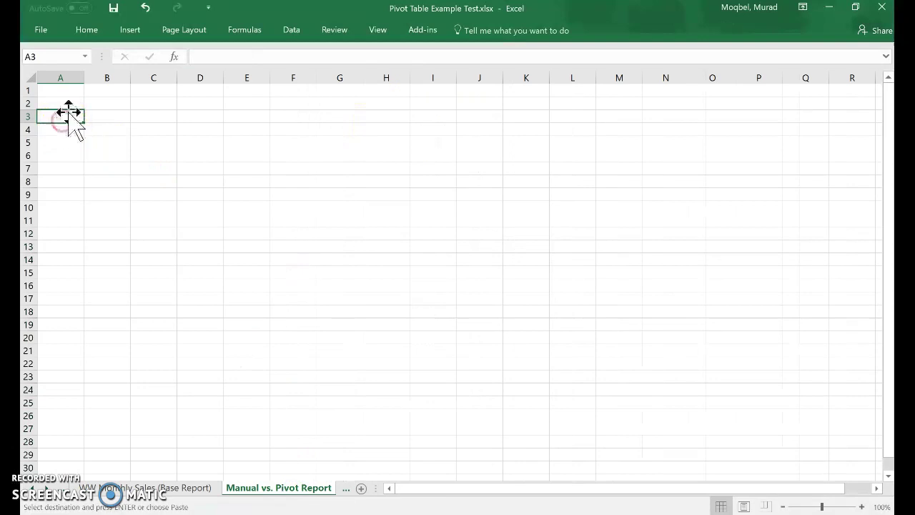
{"action": "left_click", "coordinate": [65, 76]}
{"action": "right_click", "coordinate": [65, 77]}
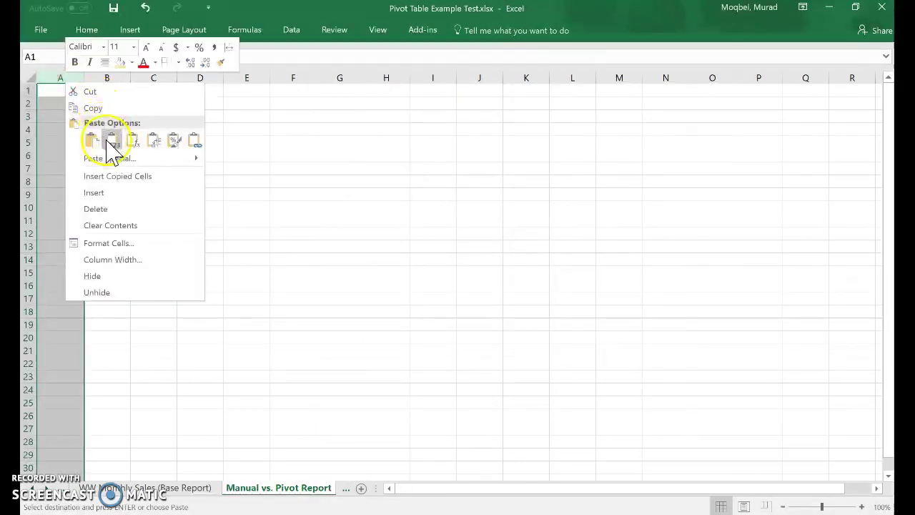
{"action": "left_click", "coordinate": [91, 141]}
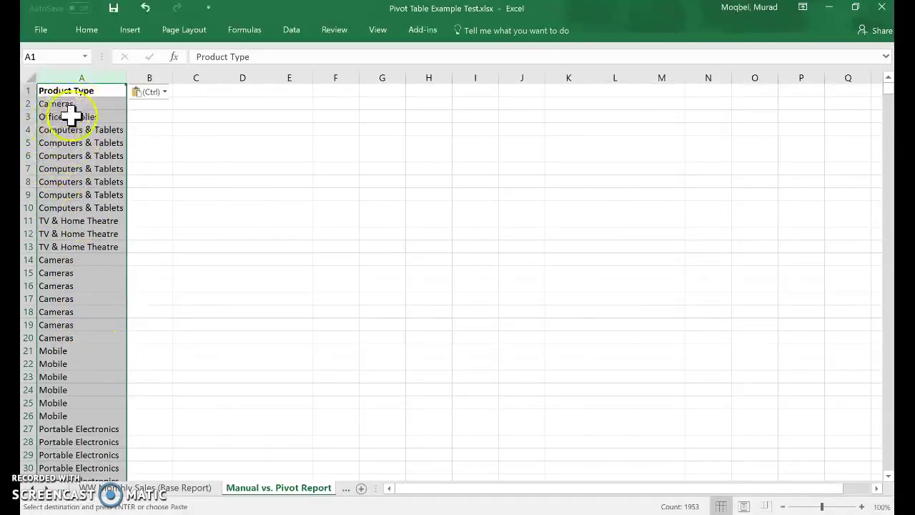
Remove duplicate values from the pasted Product Type column, treating the first row as a header.
{"action": "left_click", "coordinate": [245, 30]}
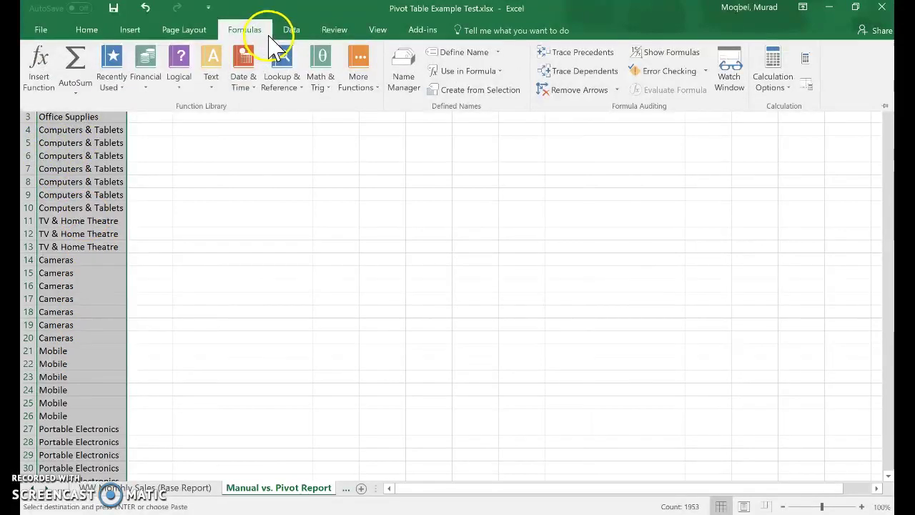
{"action": "left_click", "coordinate": [290, 30]}
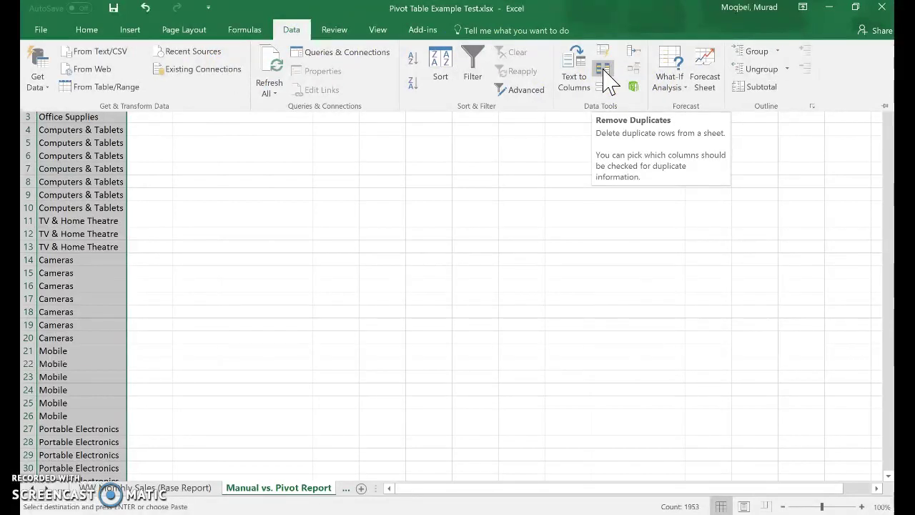
{"action": "left_click", "coordinate": [603, 70]}
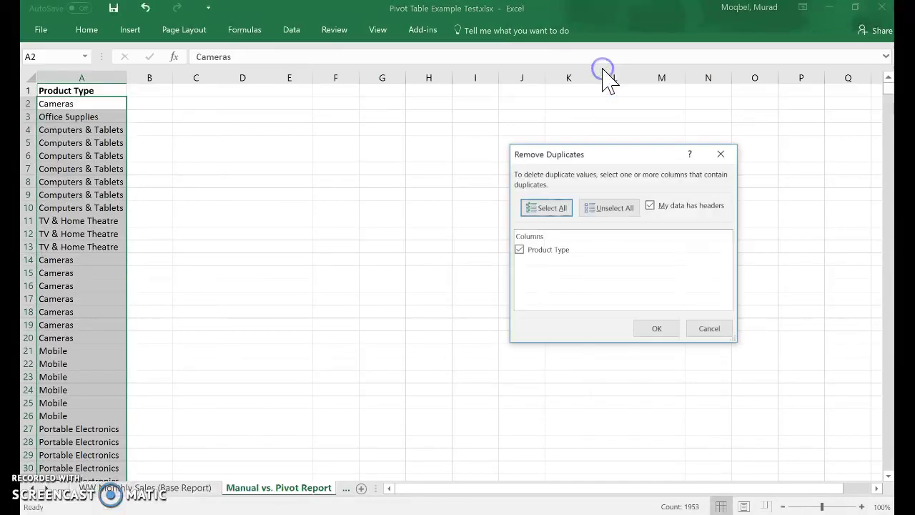
{"action": "left_click", "coordinate": [657, 328]}
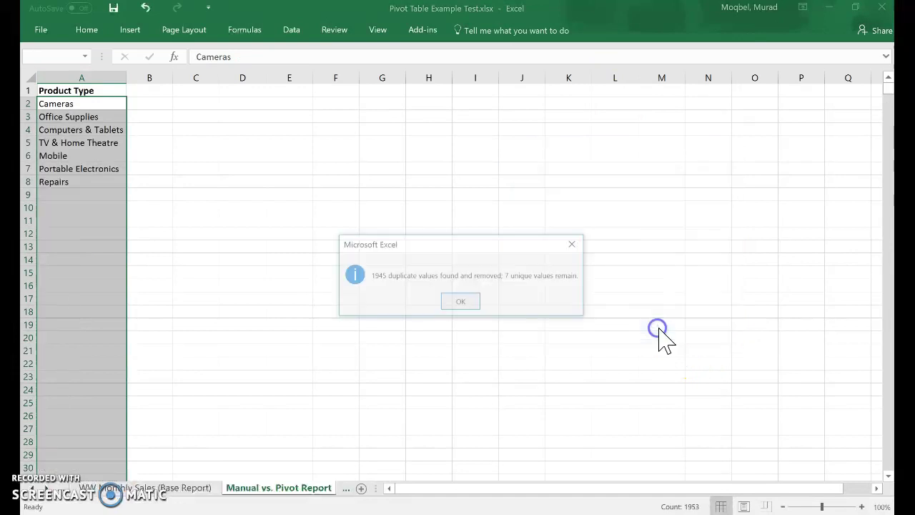
{"action": "left_click", "coordinate": [471, 301]}
{"action": "left_click", "coordinate": [108, 147]}
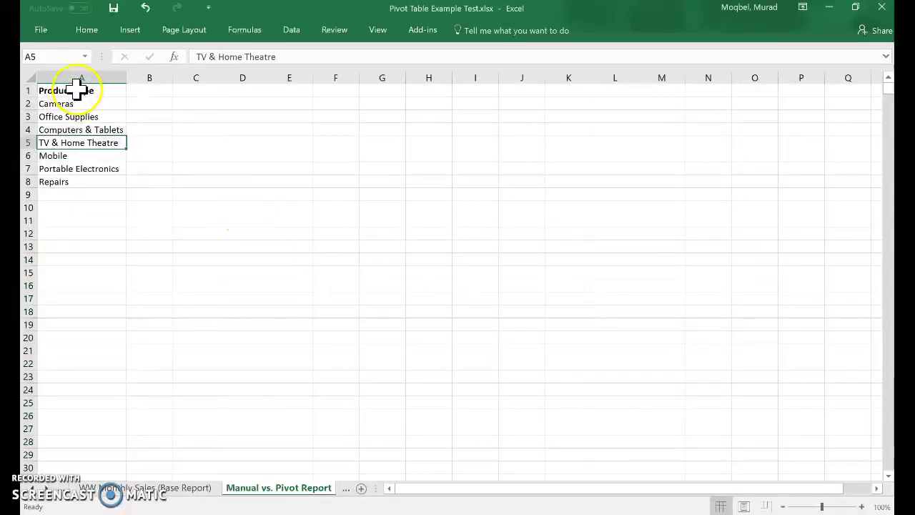
{"action": "left_click_drag", "start_coordinate": [73, 90], "coordinate": [61, 181]}
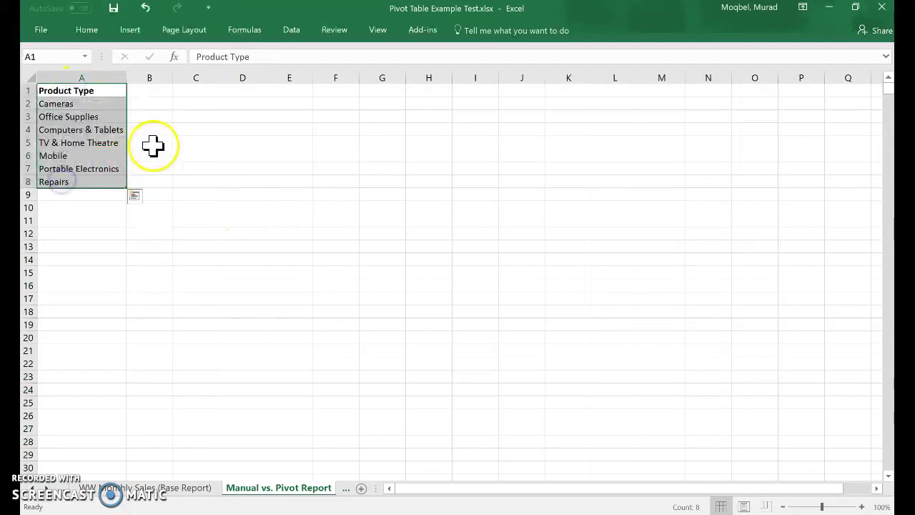
Add the header Revenue in cell B1, beside the Product Type header.
{"action": "left_click", "coordinate": [155, 90]}
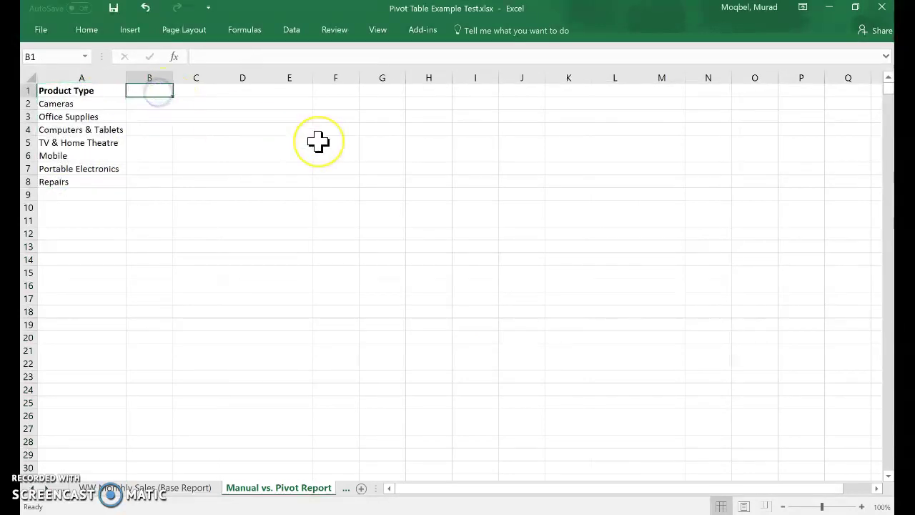
{"action": "type", "text": "Revenue"}
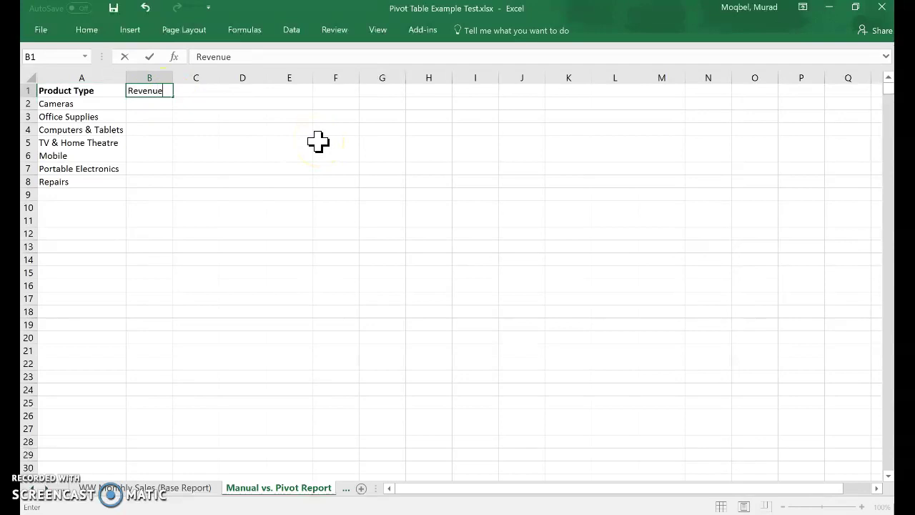
{"action": "key", "text": "Return"}
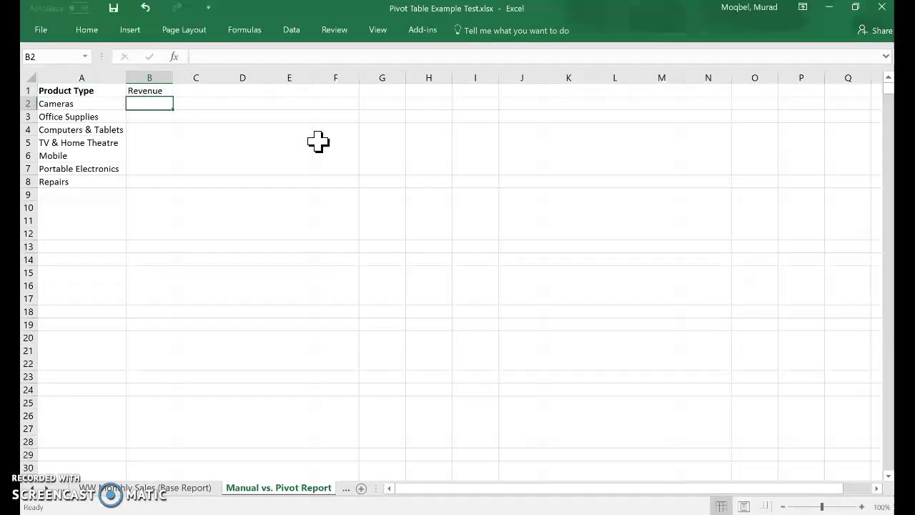
Copy the bold formatting of the Product Type header onto the Revenue header in B1.
{"action": "left_click", "coordinate": [75, 91]}
{"action": "left_click", "coordinate": [84, 33]}
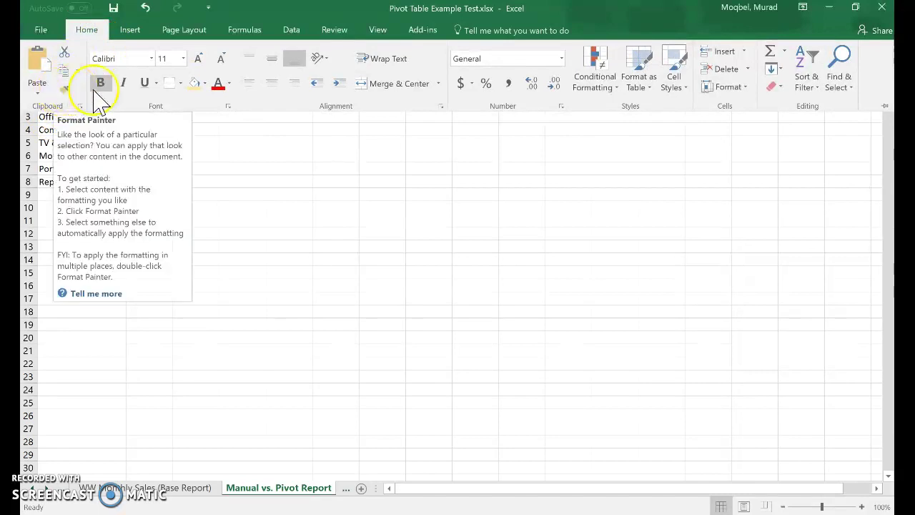
{"action": "left_click", "coordinate": [884, 105]}
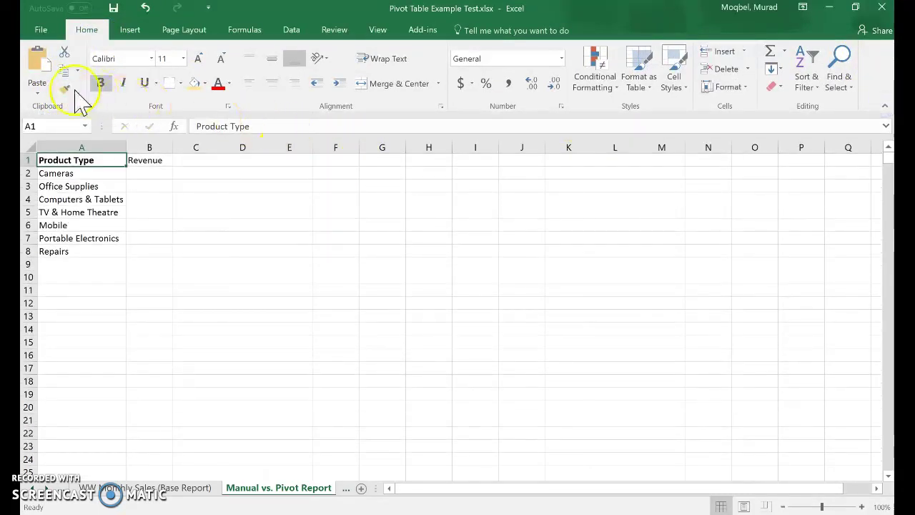
{"action": "left_click", "coordinate": [63, 88]}
{"action": "left_click", "coordinate": [150, 158]}
Begin a SUMIFS formula in B2 for Cameras, using the named range Revenue as the sum range.
{"action": "left_click", "coordinate": [150, 172]}
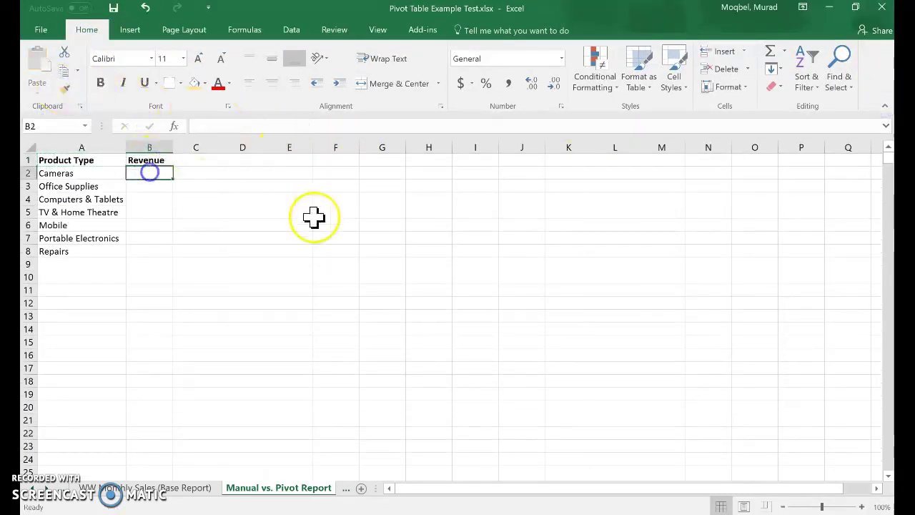
{"action": "type", "text": "="}
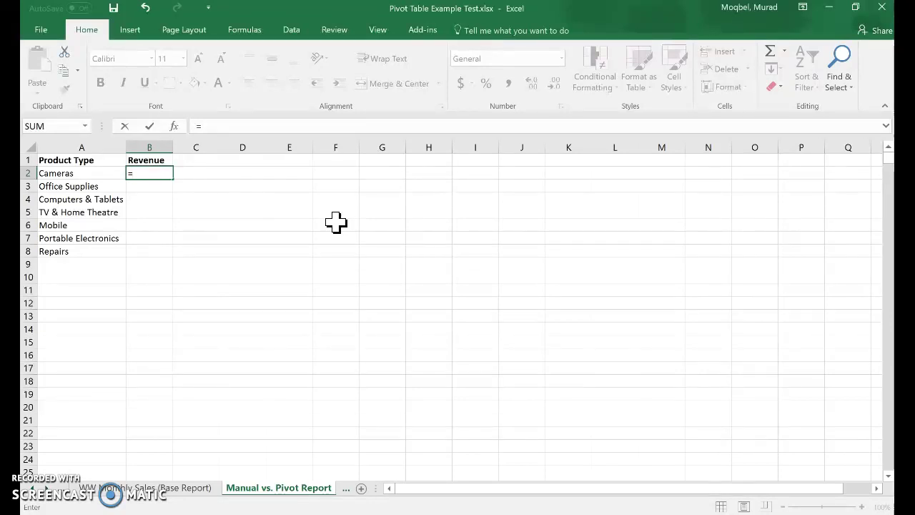
{"action": "type", "text": "sum"}
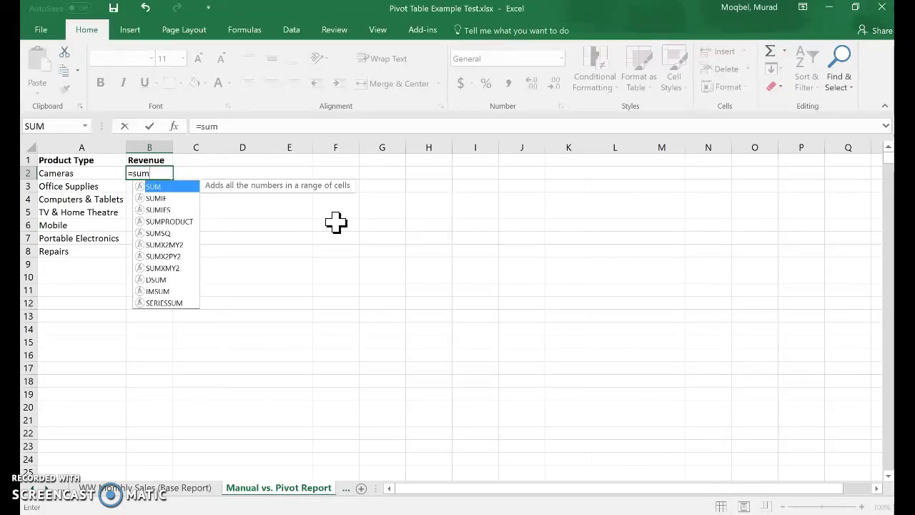
{"action": "type", "text": "if"}
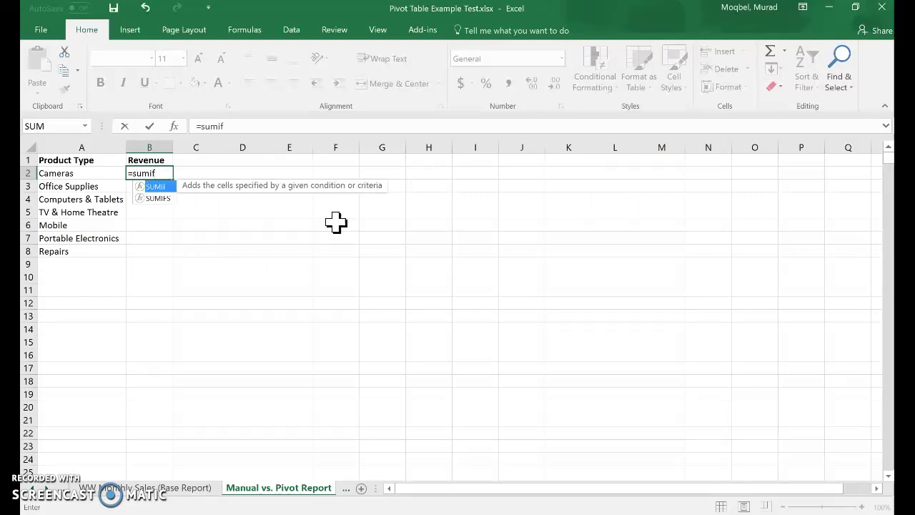
{"action": "type", "text": "s("}
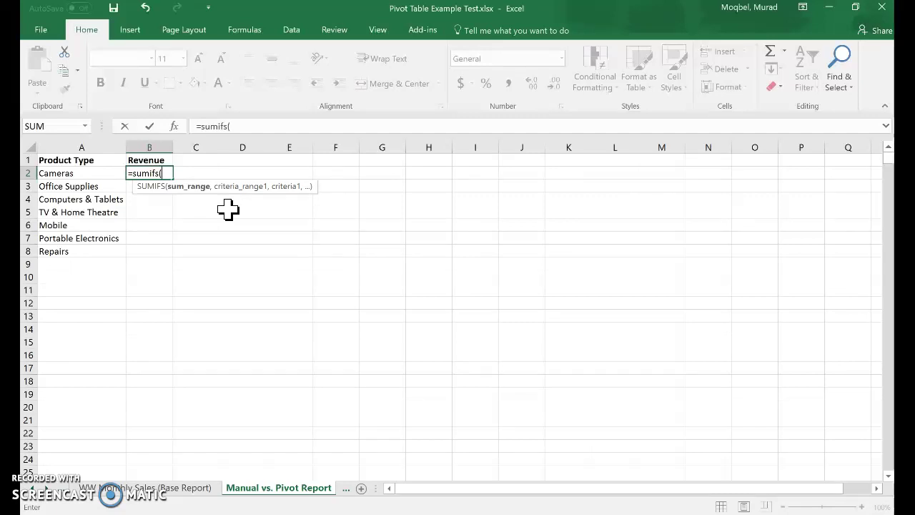
{"action": "type", "text": "rev"}
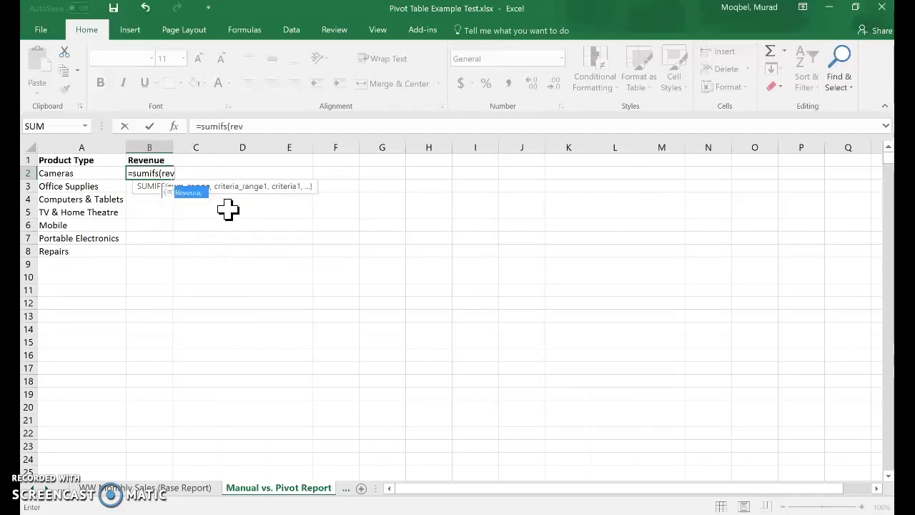
{"action": "double_click", "coordinate": [190, 195]}
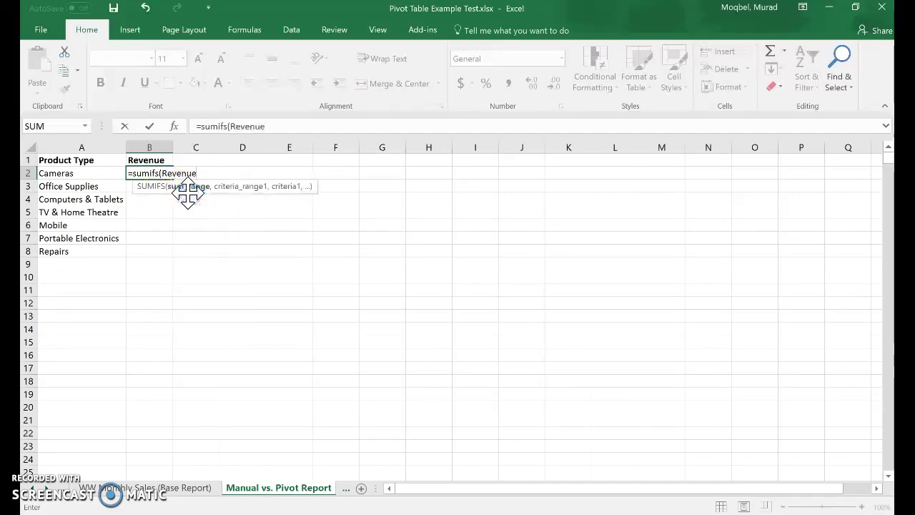
{"action": "type", "text": ","}
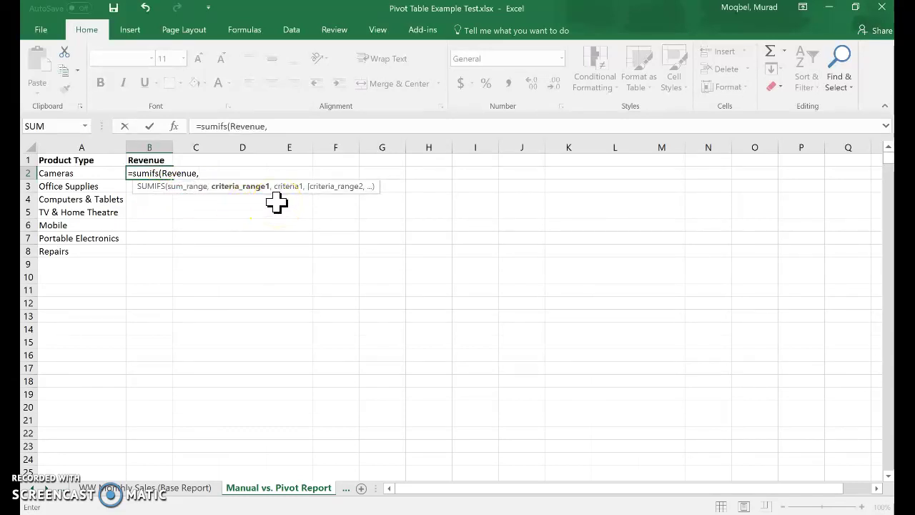
Add the named range Product_Type as the first criteria range of the SUMIFS formula.
{"action": "type", "text": "p"}
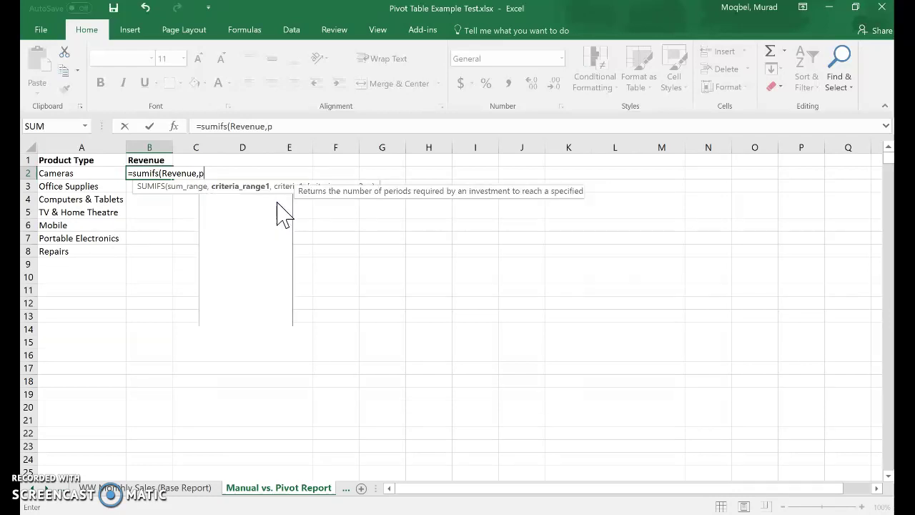
{"action": "type", "text": "roduct"}
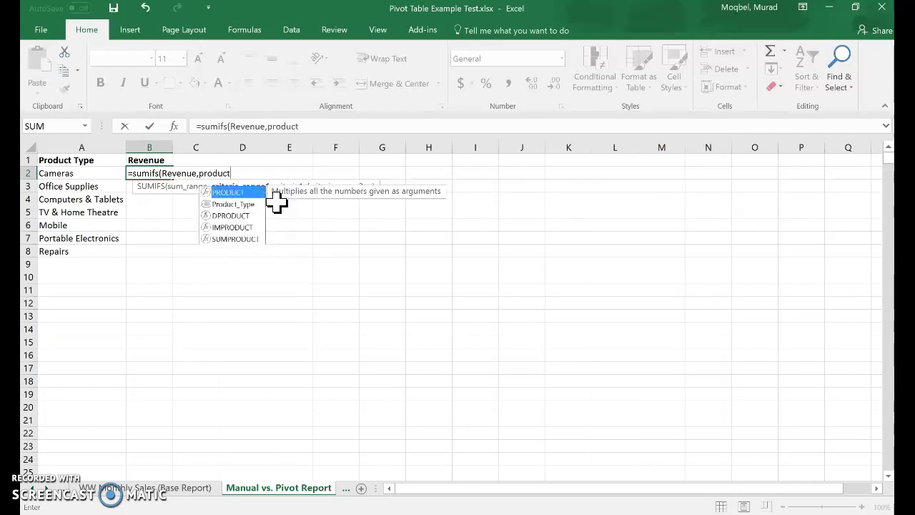
{"action": "left_click", "coordinate": [237, 205]}
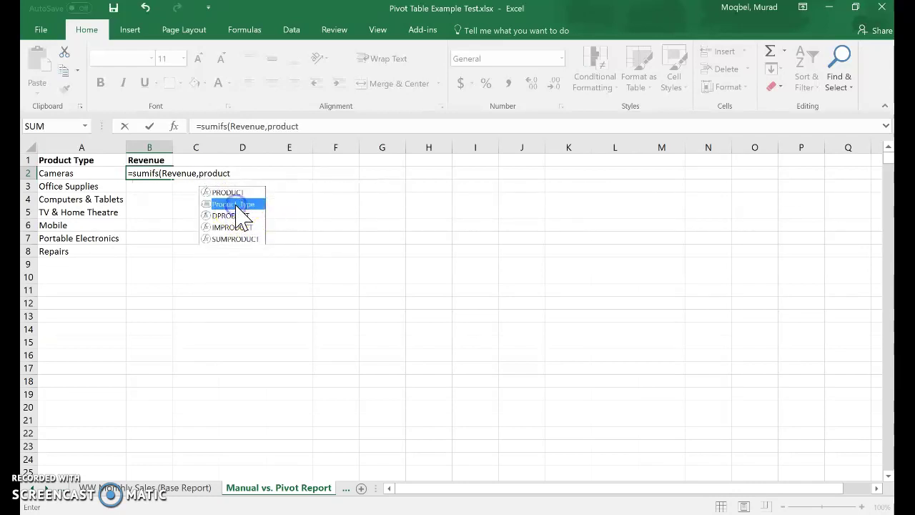
{"action": "double_click", "coordinate": [237, 205]}
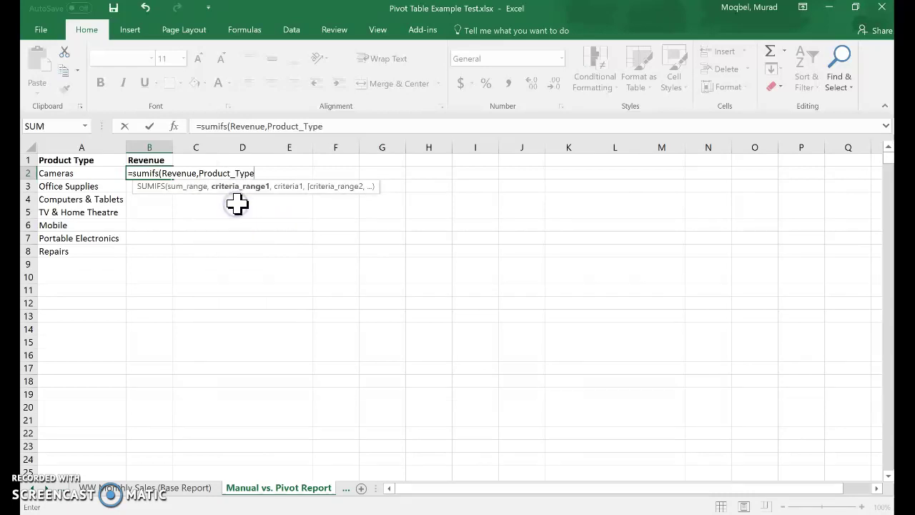
{"action": "left_click", "coordinate": [276, 219]}
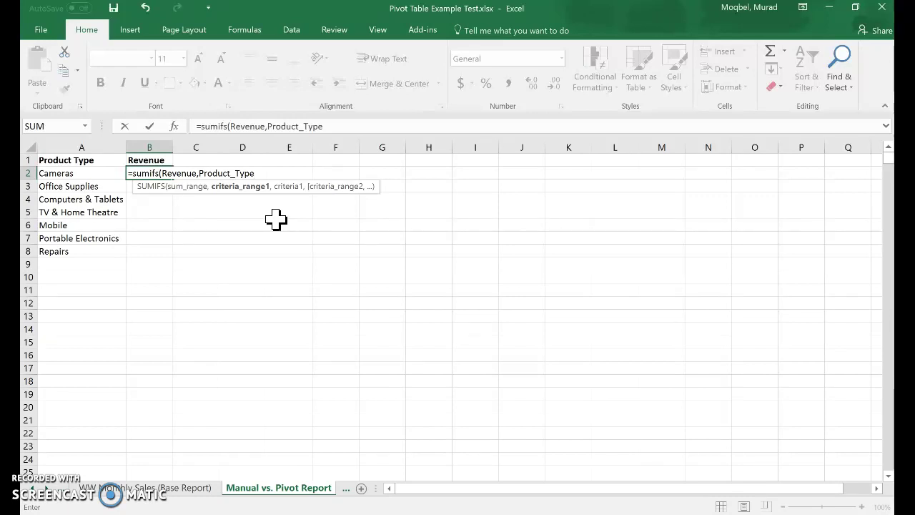
Complete the SUMIFS formula with A2 as its criterion and fill it down through B8 for all product types.
{"action": "left_click", "coordinate": [68, 172]}
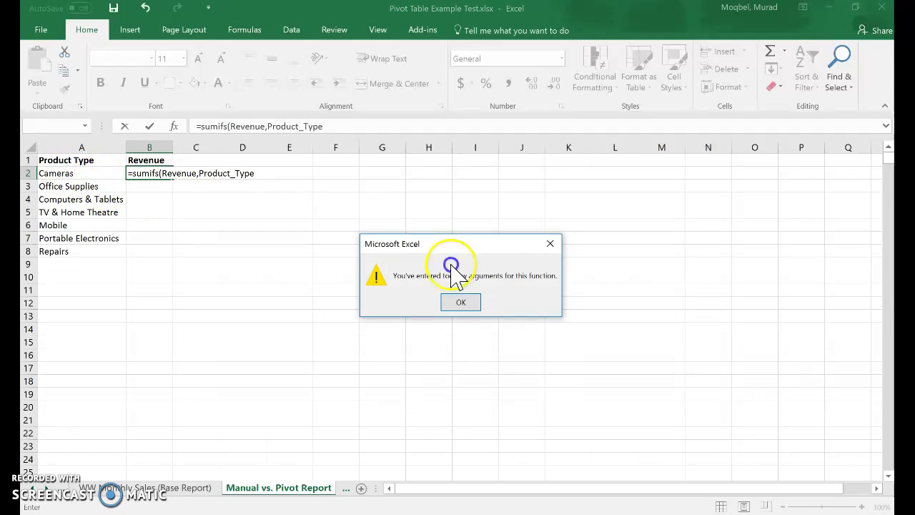
{"action": "left_click", "coordinate": [460, 302]}
{"action": "left_click", "coordinate": [260, 173]}
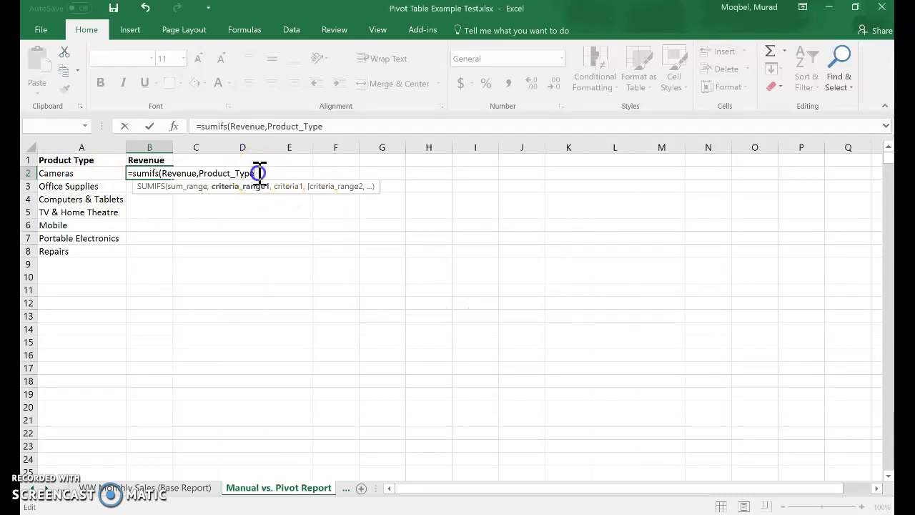
{"action": "left_click", "coordinate": [75, 172]}
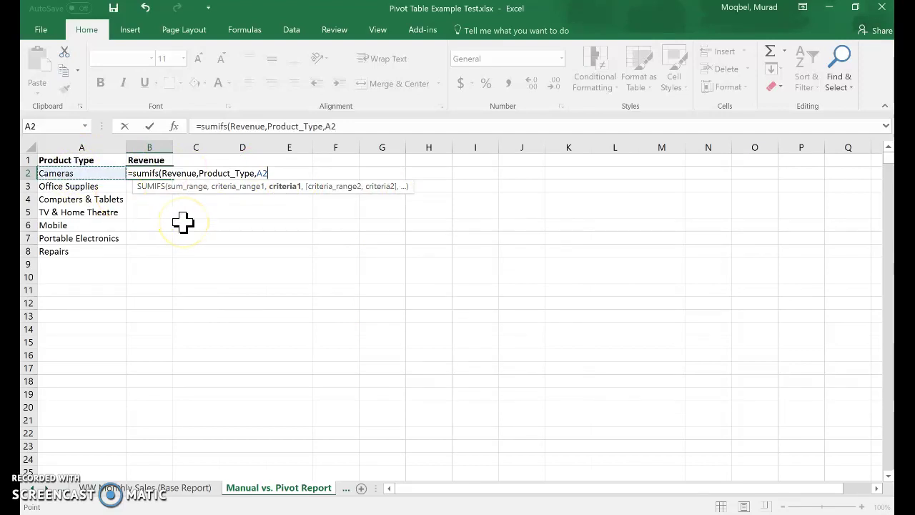
{"action": "key", "text": "Return"}
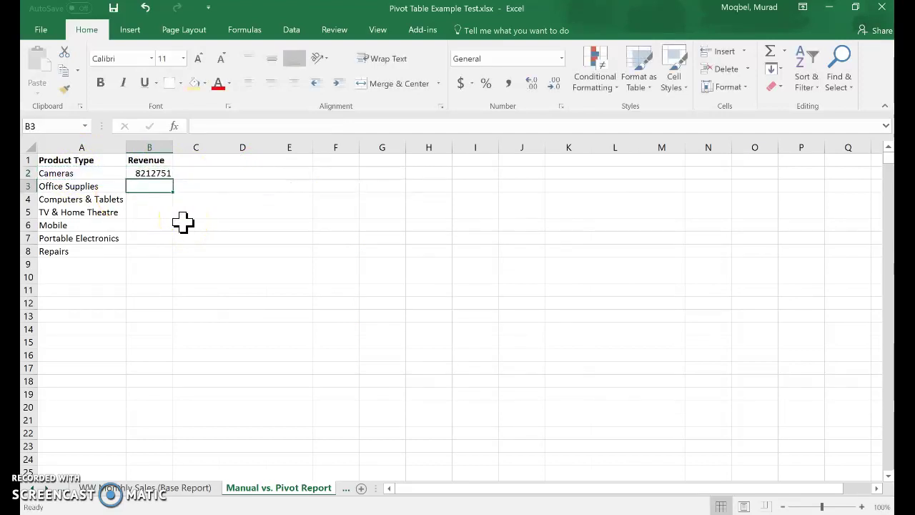
{"action": "left_click", "coordinate": [158, 173]}
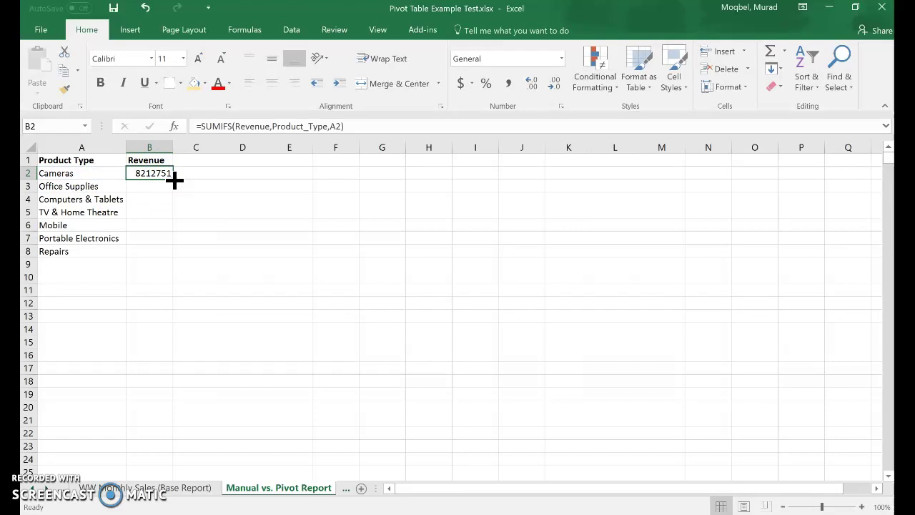
{"action": "double_click", "coordinate": [173, 179]}
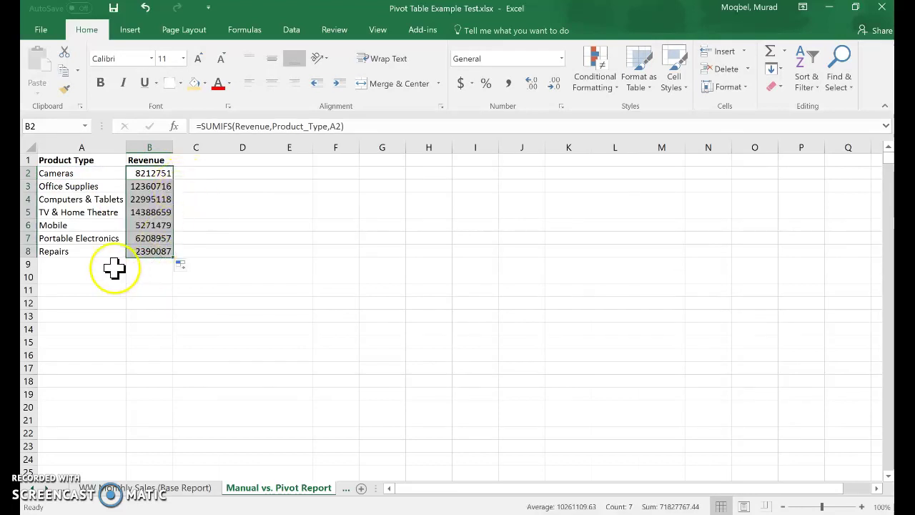
Add a Total row in row 9, with the formula =SUM(B2:B8) in B9.
{"action": "left_click", "coordinate": [90, 264]}
{"action": "type", "text": "Total"}
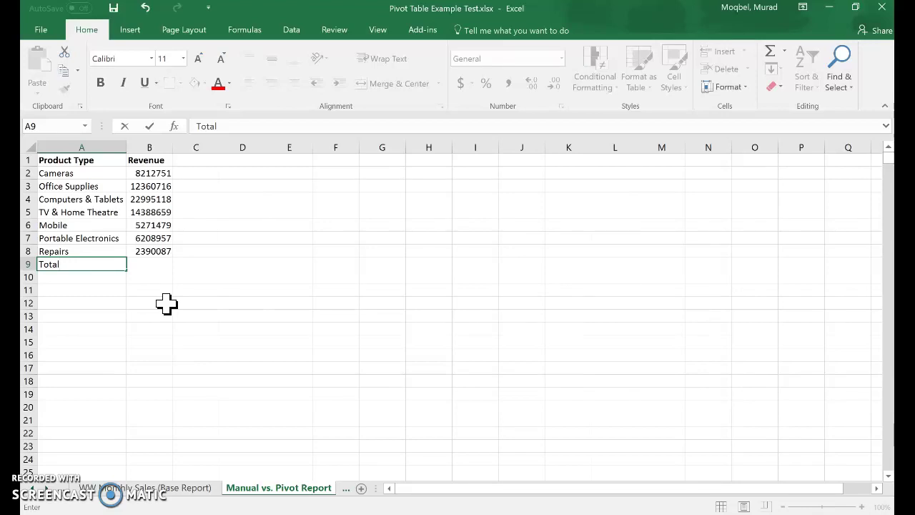
{"action": "key", "text": "Tab"}
{"action": "type", "text": "sU"}
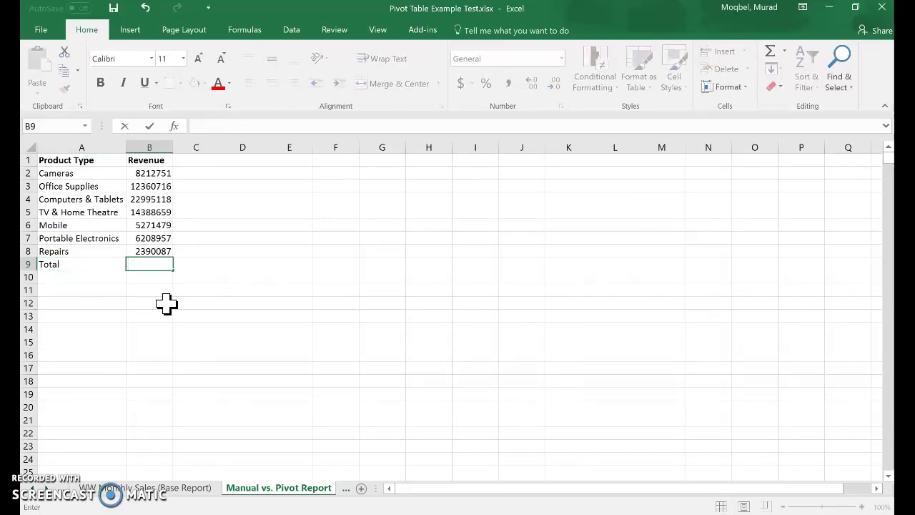
{"action": "type", "text": "SUM("}
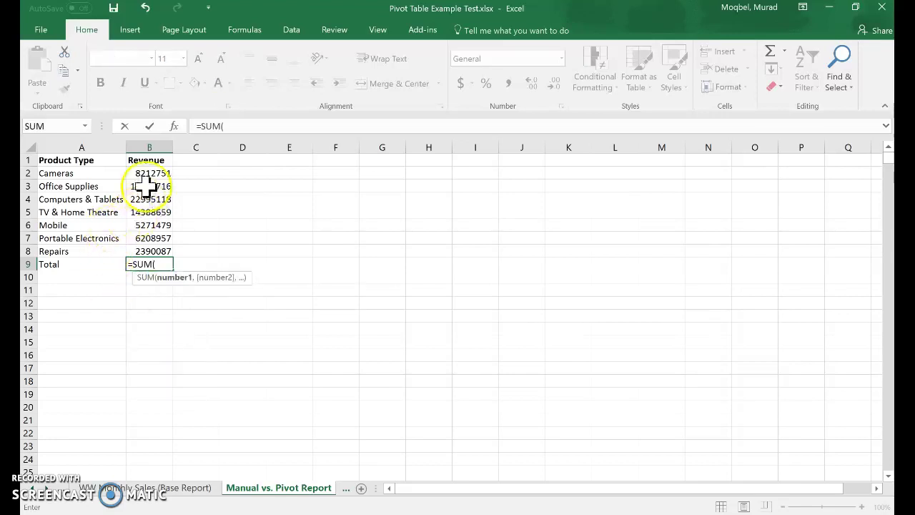
{"action": "left_click_drag", "start_coordinate": [151, 173], "coordinate": [156, 251]}
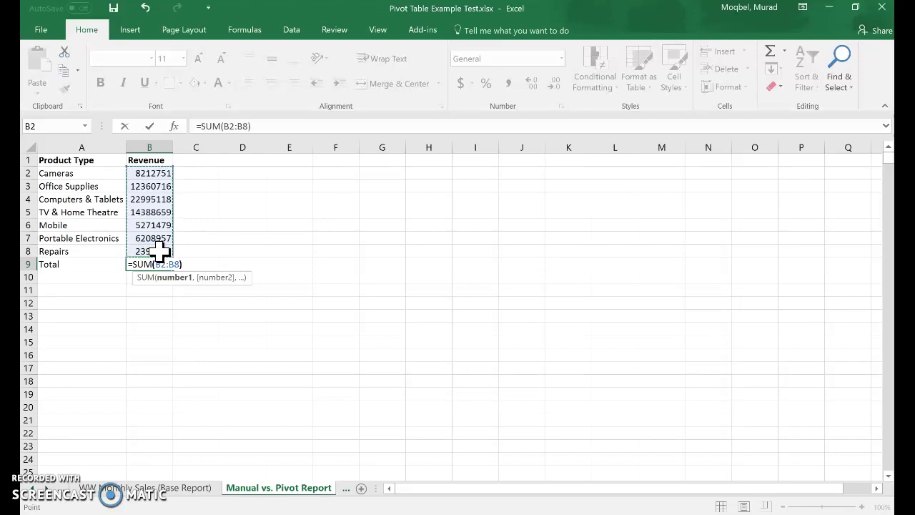
{"action": "type", "text": ")"}
{"action": "key", "text": "Return"}
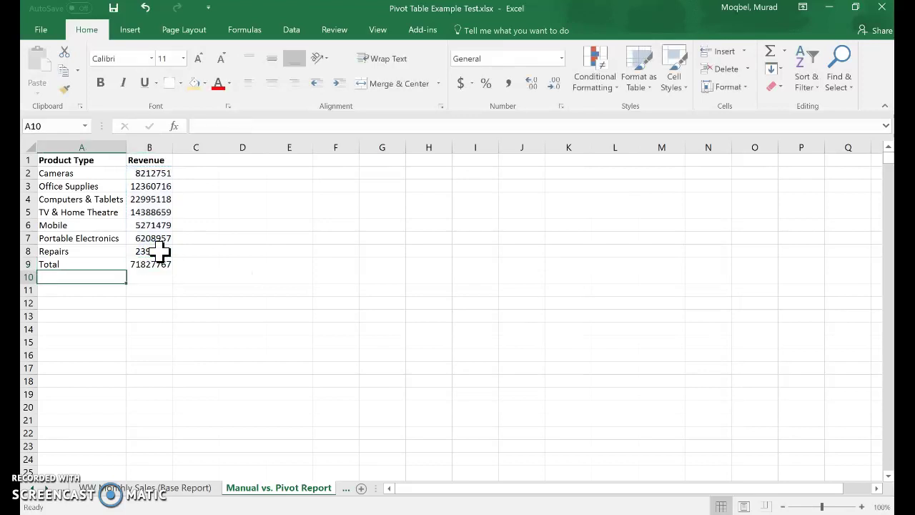
Copy the bold header formatting from A1 onto the Total row, cells A9:B9.
{"action": "left_click", "coordinate": [90, 263]}
{"action": "left_click", "coordinate": [95, 159]}
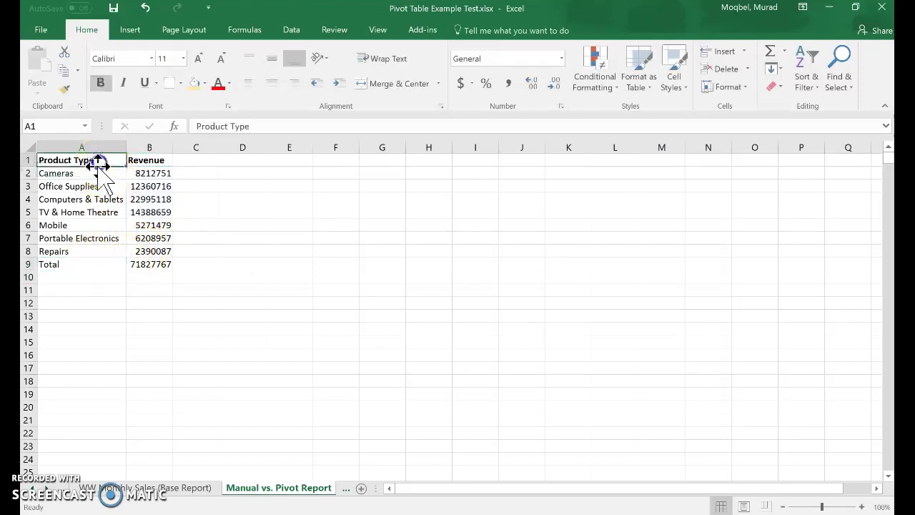
{"action": "left_click", "coordinate": [66, 88]}
{"action": "mouse_move", "coordinate": [96, 268]}
{"action": "left_mouse_down"}
{"action": "mouse_move", "coordinate": [82, 263]}
{"action": "mouse_move", "coordinate": [151, 266]}
{"action": "left_mouse_up"}
Format the revenue values in B2:B9 as dollar accounting numbers with no decimal places.
{"action": "left_click_drag", "start_coordinate": [160, 169], "coordinate": [149, 263]}
{"action": "left_click", "coordinate": [461, 84]}
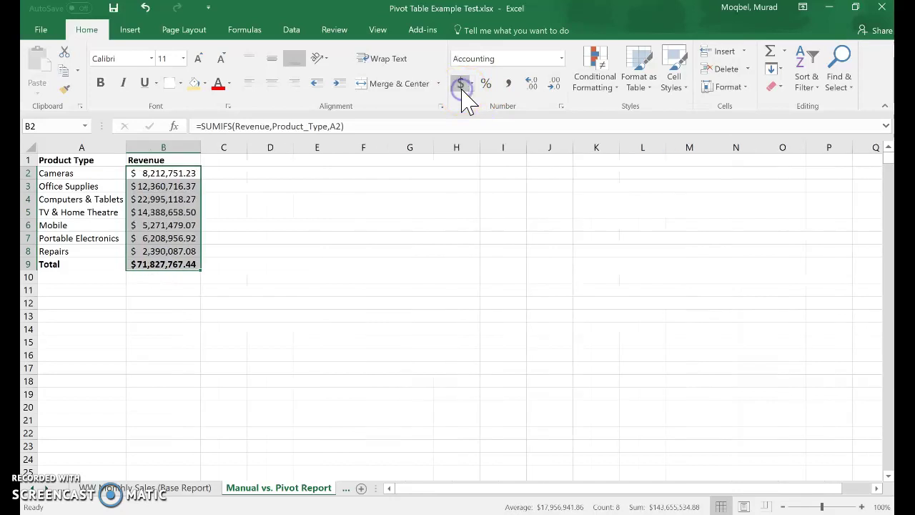
{"action": "left_click", "coordinate": [554, 85]}
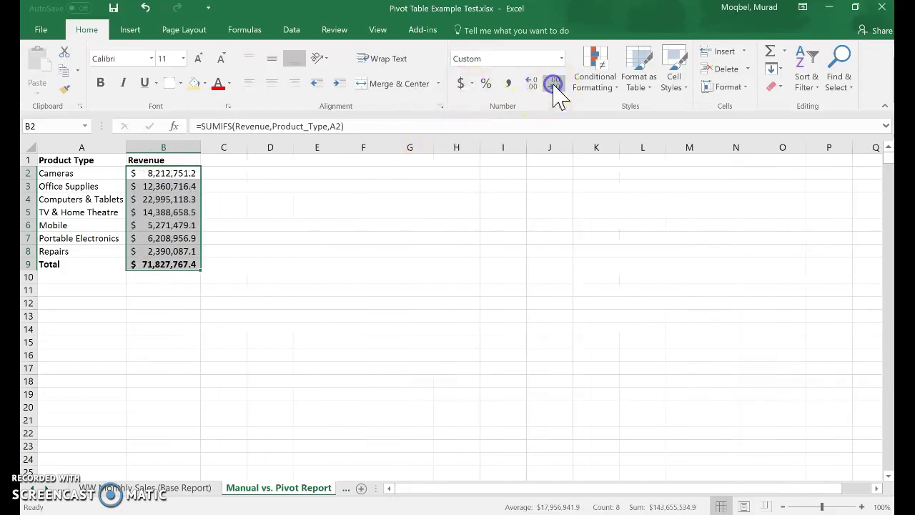
{"action": "left_click", "coordinate": [553, 85]}
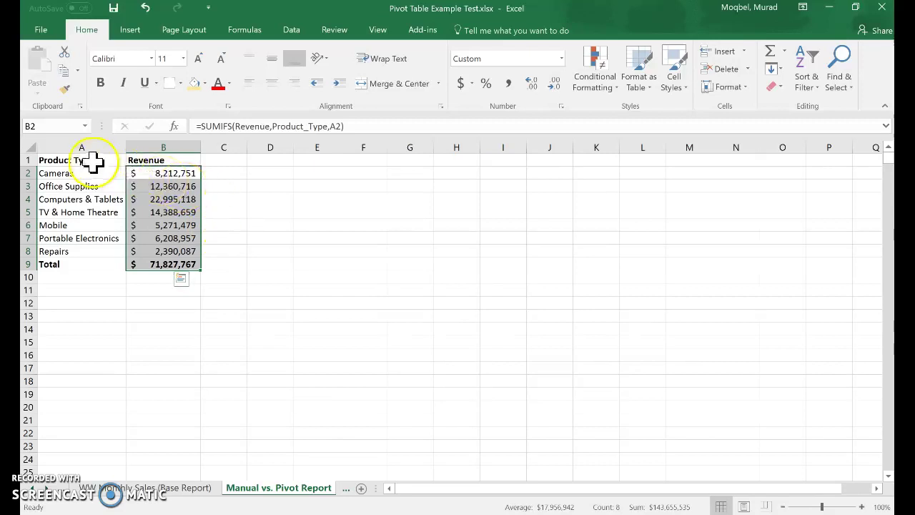
Apply all borders to the report table in A1:B9.
{"action": "left_click_drag", "start_coordinate": [92, 162], "coordinate": [172, 263]}
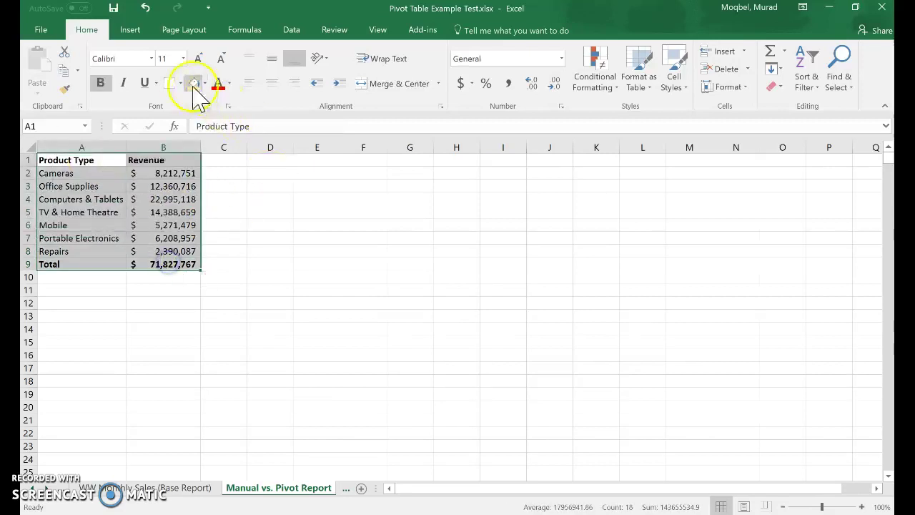
{"action": "left_click", "coordinate": [183, 83]}
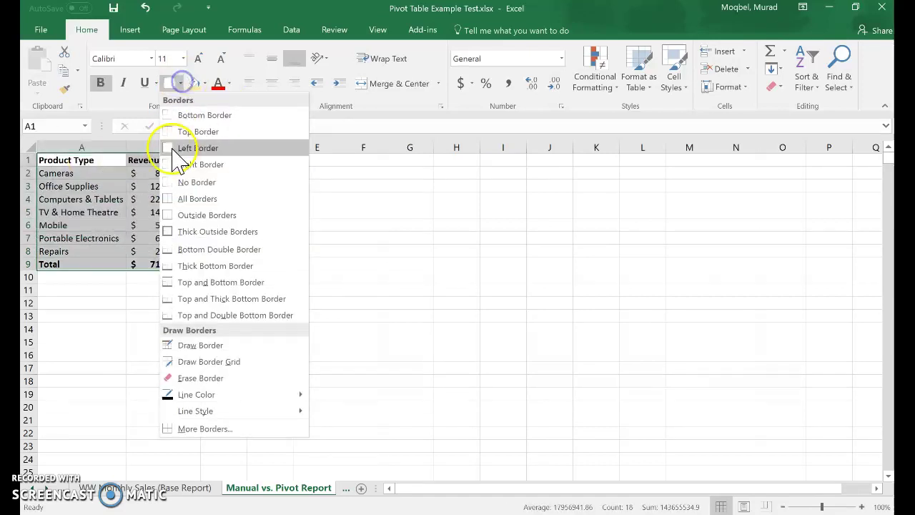
{"action": "left_click", "coordinate": [178, 198]}
{"action": "left_click", "coordinate": [241, 211]}
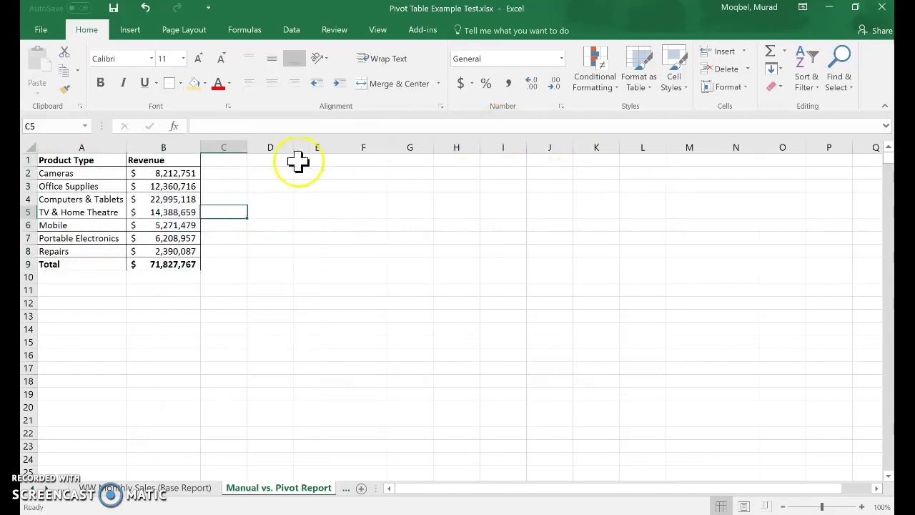
Review the SUMIFS formulas behind the Cameras and Computers & Tablets revenue cells.
{"action": "left_click", "coordinate": [166, 175]}
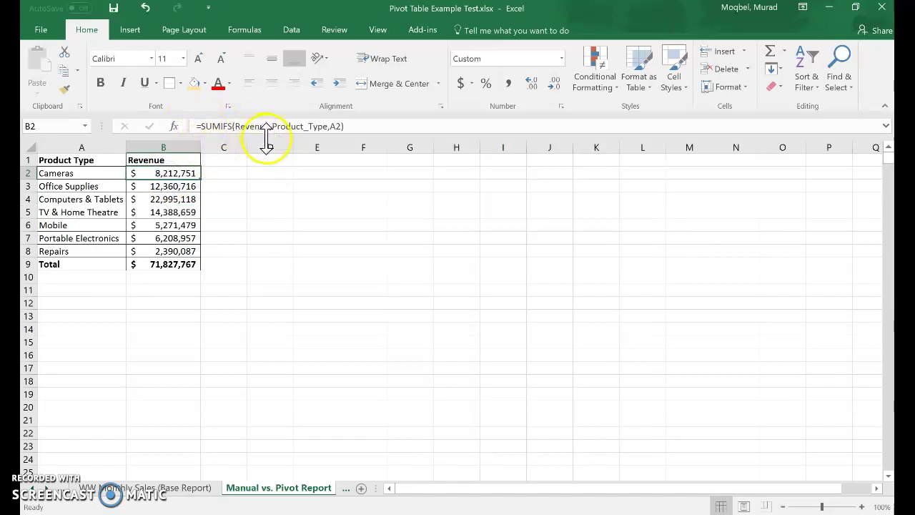
{"action": "left_click", "coordinate": [173, 200]}
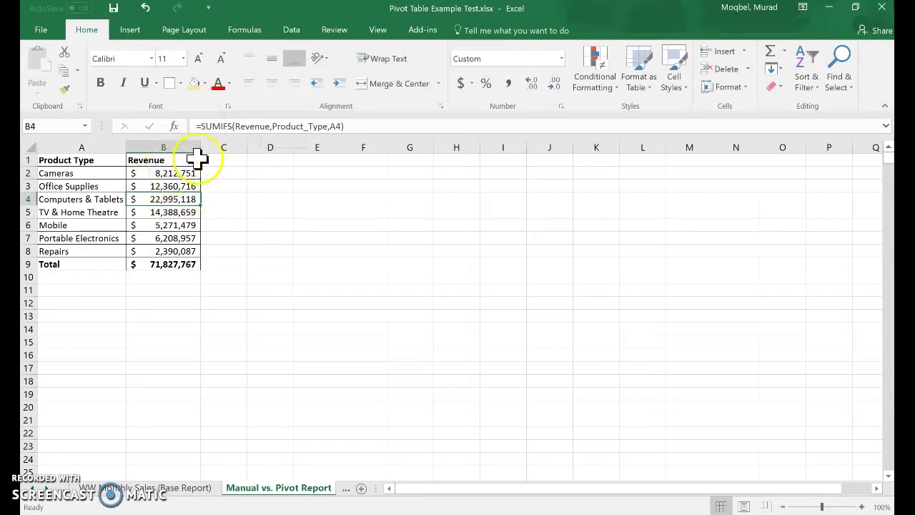
Insert a pivot table based on Table1 at cell G1 of the existing Manual vs. Pivot Report worksheet.
{"action": "left_click", "coordinate": [177, 224]}
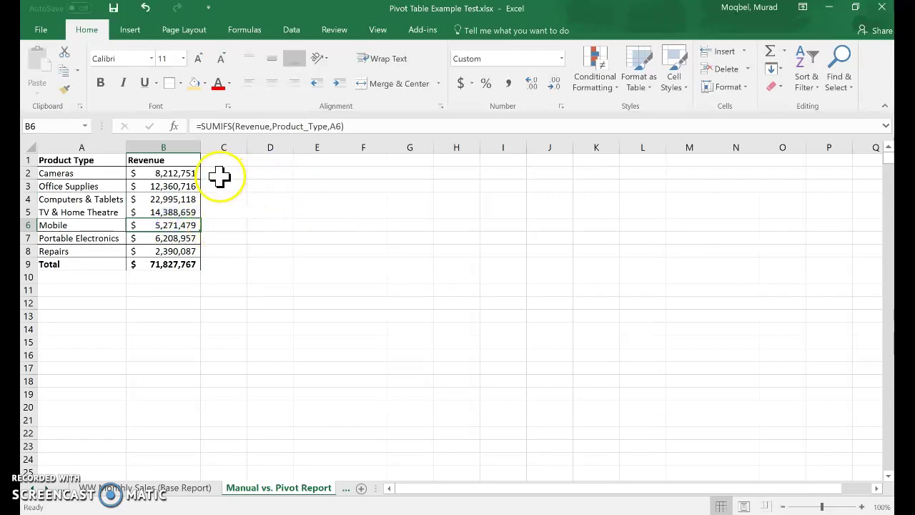
{"action": "left_click", "coordinate": [399, 162]}
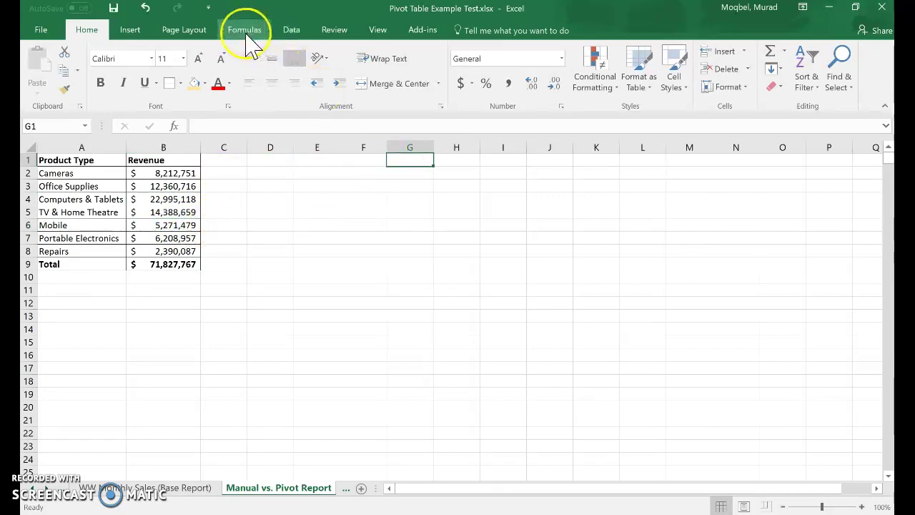
{"action": "left_click", "coordinate": [132, 30]}
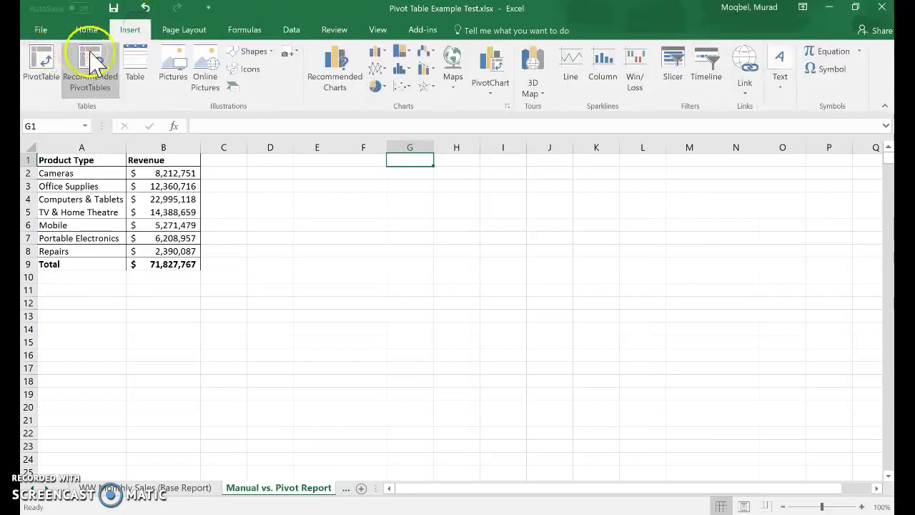
{"action": "left_click", "coordinate": [40, 63]}
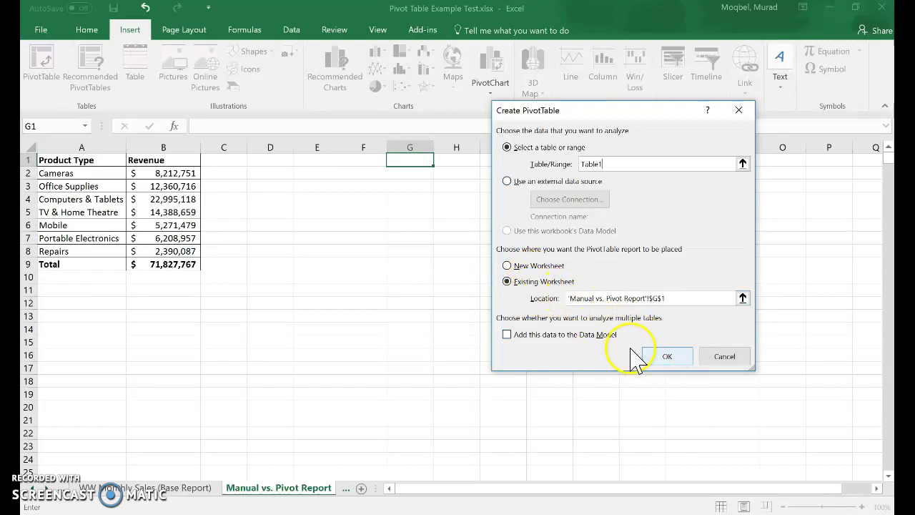
{"action": "left_click", "coordinate": [667, 356]}
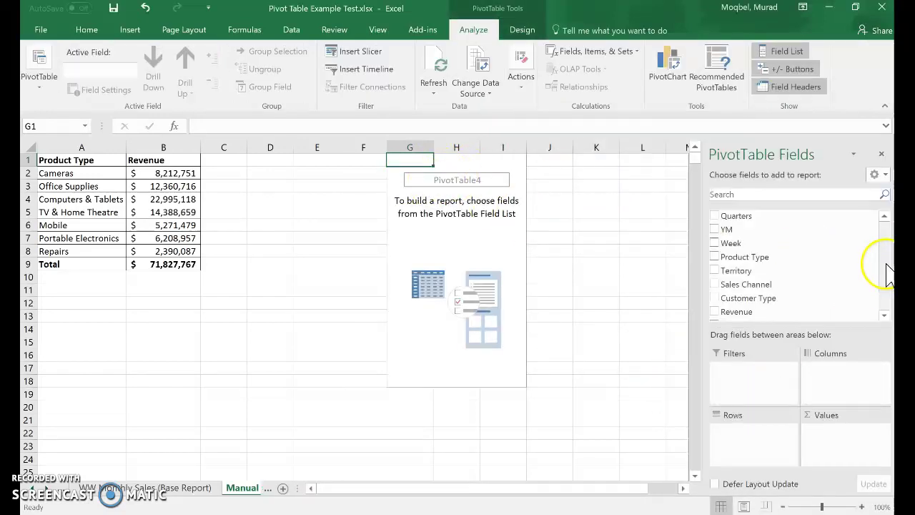
Add Product Type to the pivot table's rows and Revenue to its values as a sum.
{"action": "left_click_drag", "start_coordinate": [890, 265], "coordinate": [878, 241]}
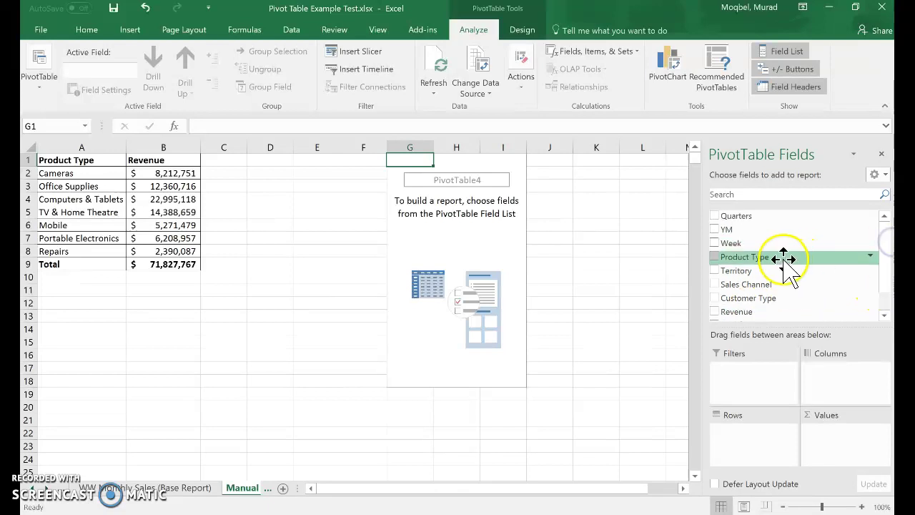
{"action": "left_click_drag", "start_coordinate": [782, 257], "coordinate": [767, 372]}
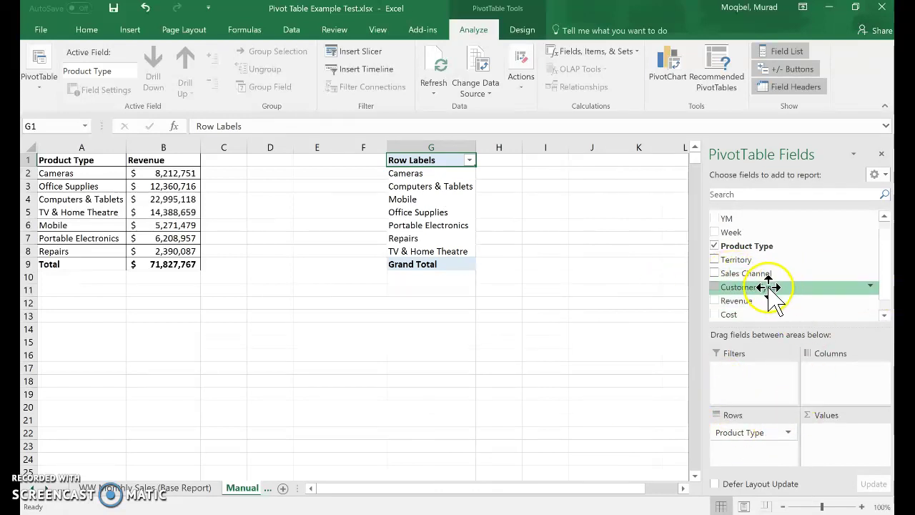
{"action": "left_click_drag", "start_coordinate": [758, 301], "coordinate": [829, 436]}
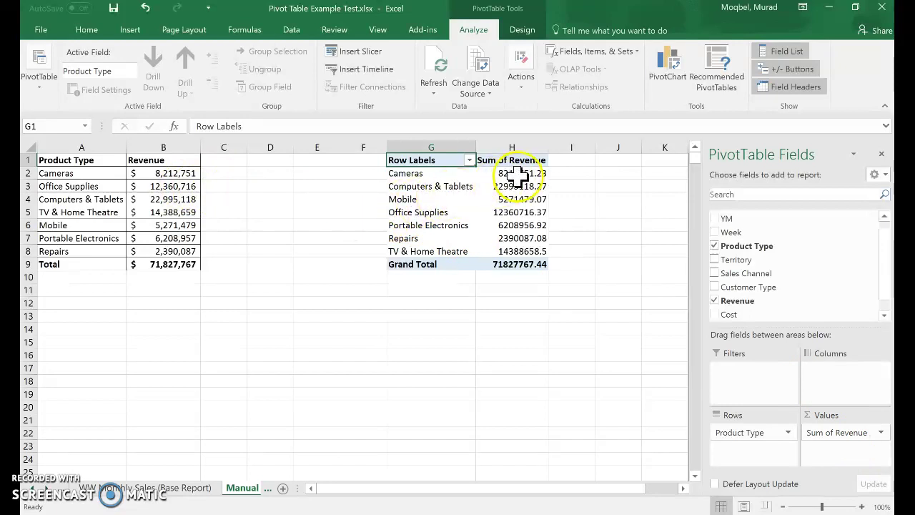
Format the pivot table's Sum of Revenue field as dollar currency with 0 decimal places.
{"action": "left_click_drag", "start_coordinate": [518, 175], "coordinate": [498, 252]}
{"action": "left_click", "coordinate": [522, 200]}
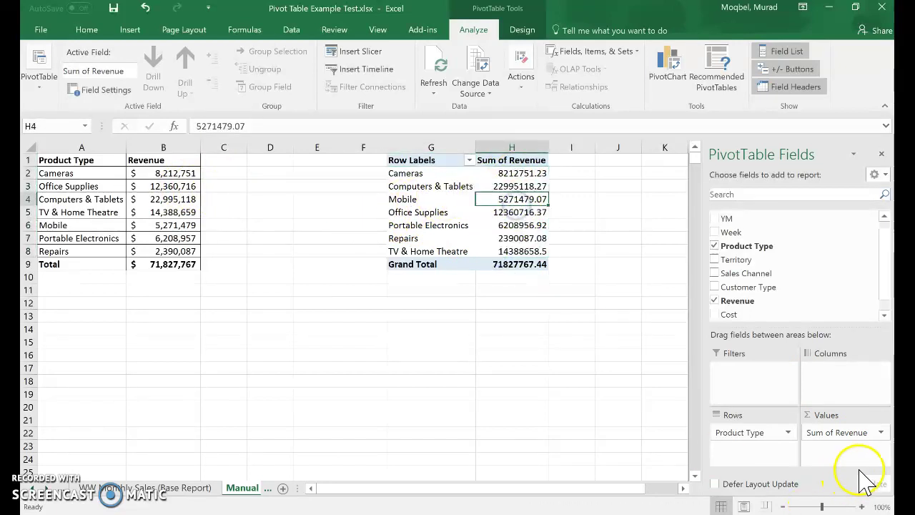
{"action": "left_click", "coordinate": [882, 435]}
{"action": "left_click", "coordinate": [829, 416]}
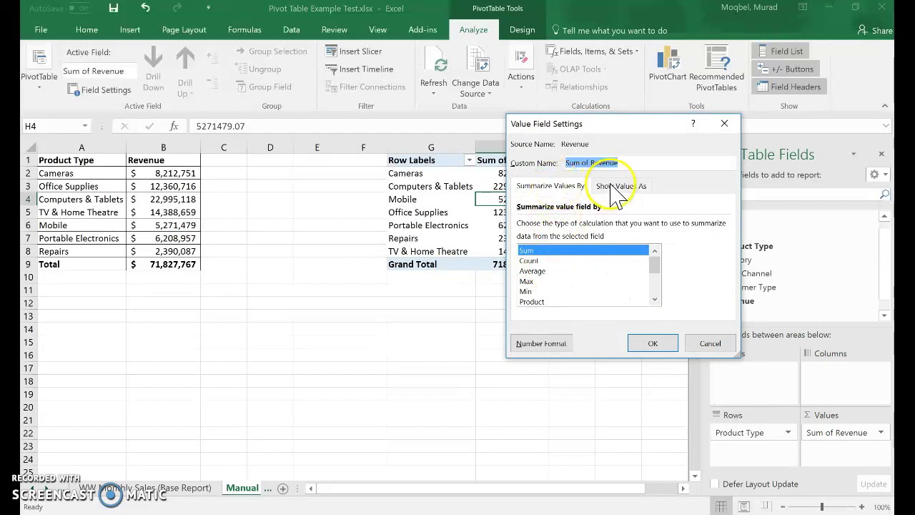
{"action": "left_click", "coordinate": [537, 344]}
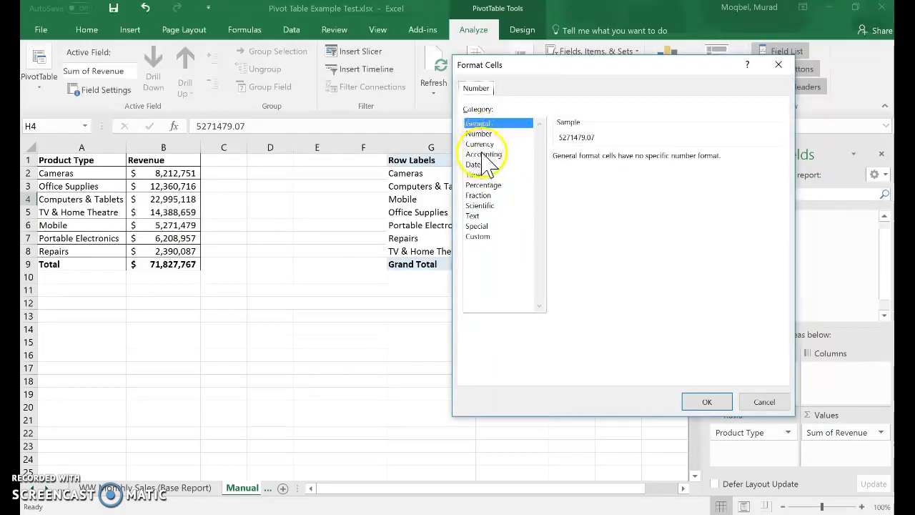
{"action": "left_click", "coordinate": [479, 144]}
{"action": "left_click", "coordinate": [641, 161]}
{"action": "left_click", "coordinate": [641, 161]}
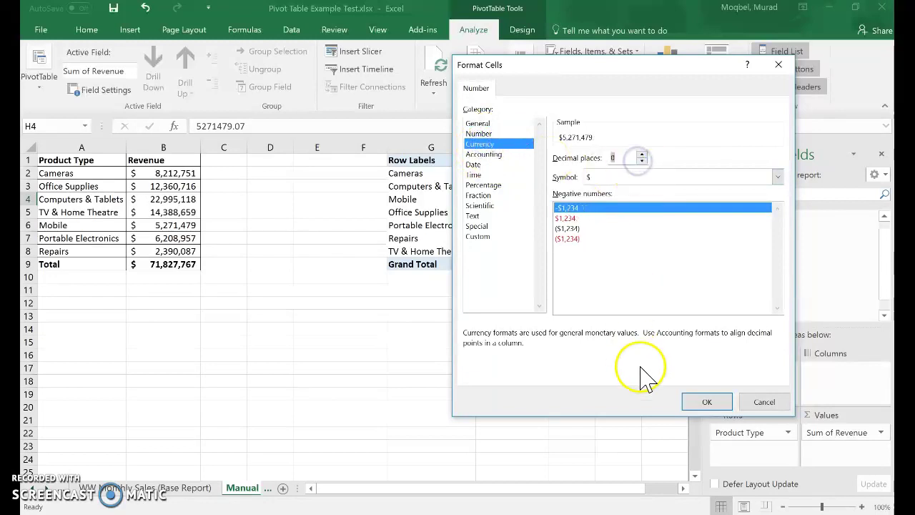
{"action": "left_click", "coordinate": [705, 402]}
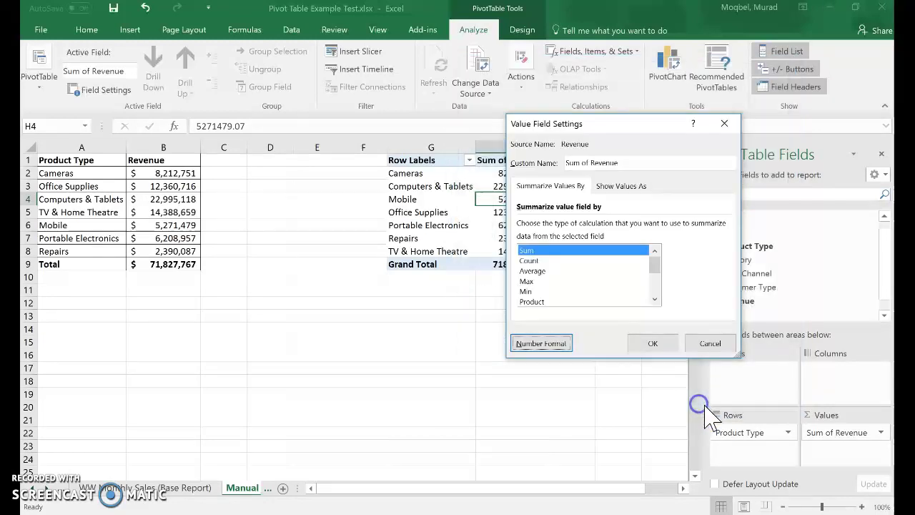
{"action": "left_click", "coordinate": [658, 345]}
{"action": "left_click", "coordinate": [529, 291]}
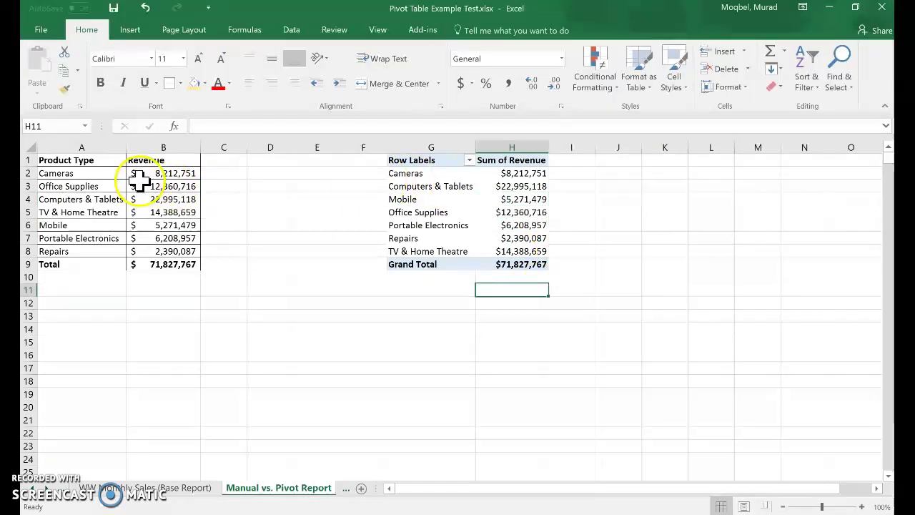
Compare the pivot table in G1:H9 with the manual report, including the empty columns beside the manual Revenue header.
{"action": "left_click_drag", "start_coordinate": [431, 159], "coordinate": [490, 270]}
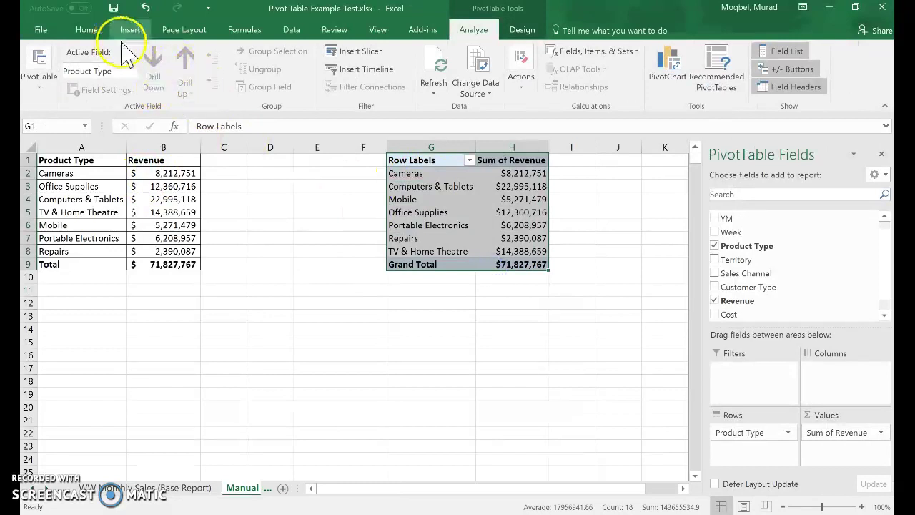
{"action": "left_click", "coordinate": [434, 189]}
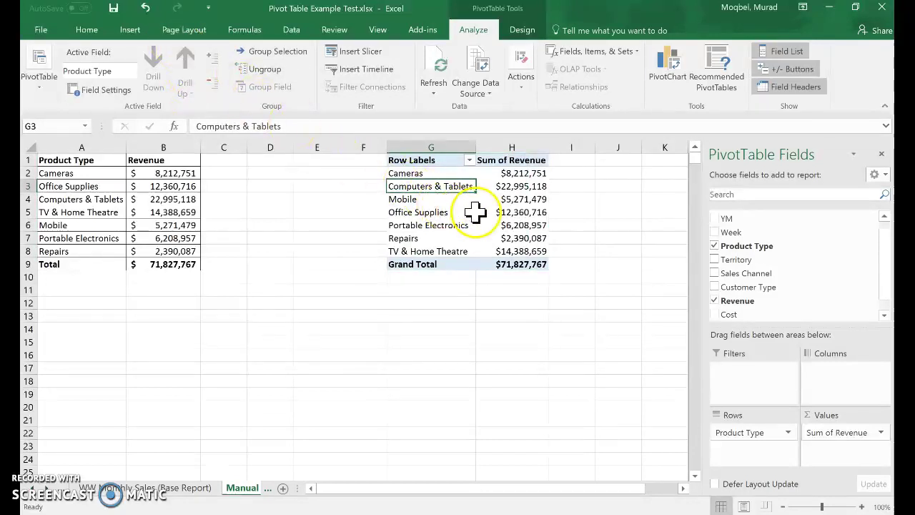
{"action": "mouse_move", "coordinate": [530, 213]}
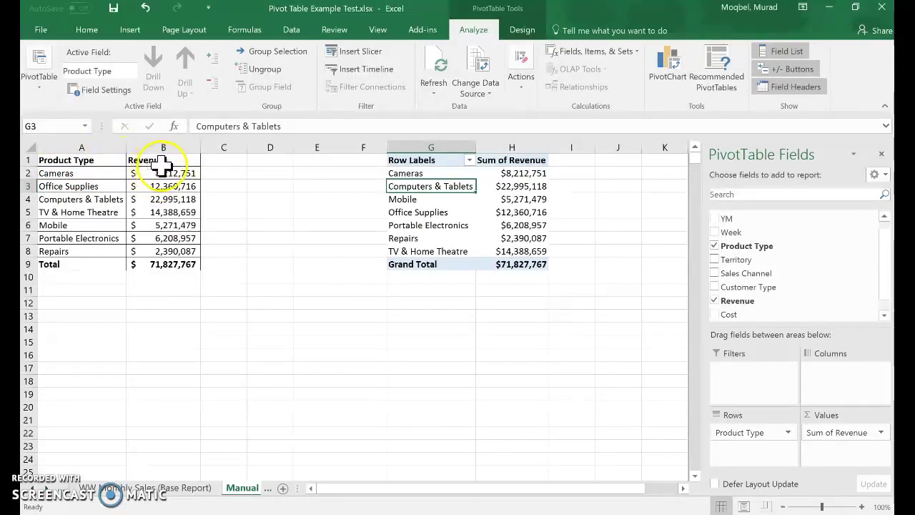
{"action": "left_click", "coordinate": [884, 265]}
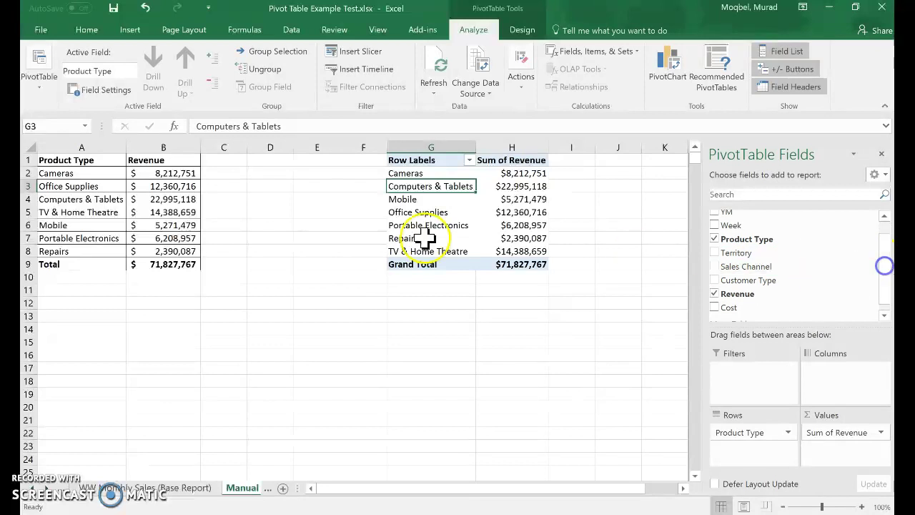
{"action": "left_click", "coordinate": [228, 172]}
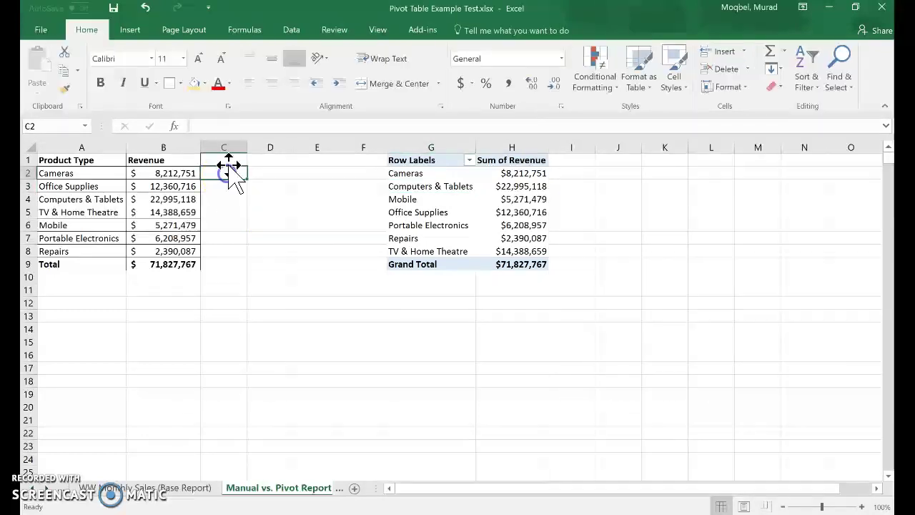
{"action": "left_click", "coordinate": [188, 160]}
{"action": "left_click_drag", "start_coordinate": [188, 160], "coordinate": [303, 158]}
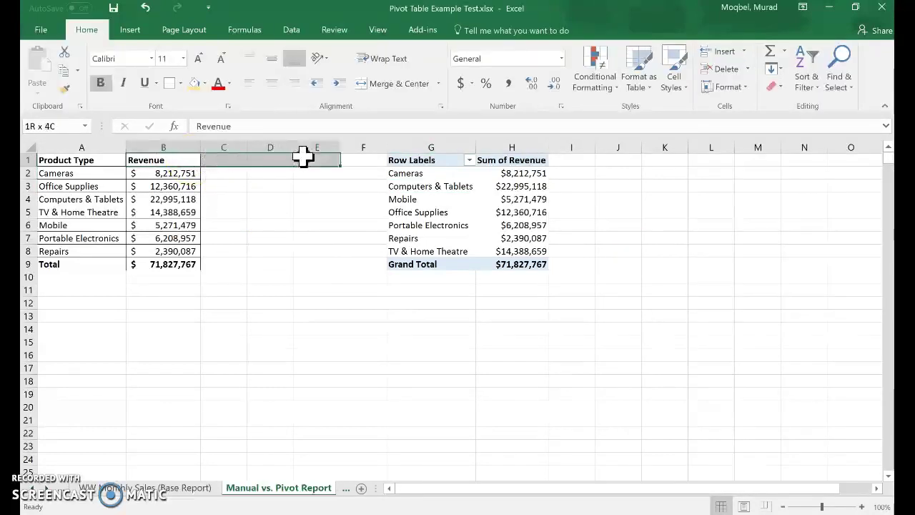
{"action": "left_click", "coordinate": [214, 176]}
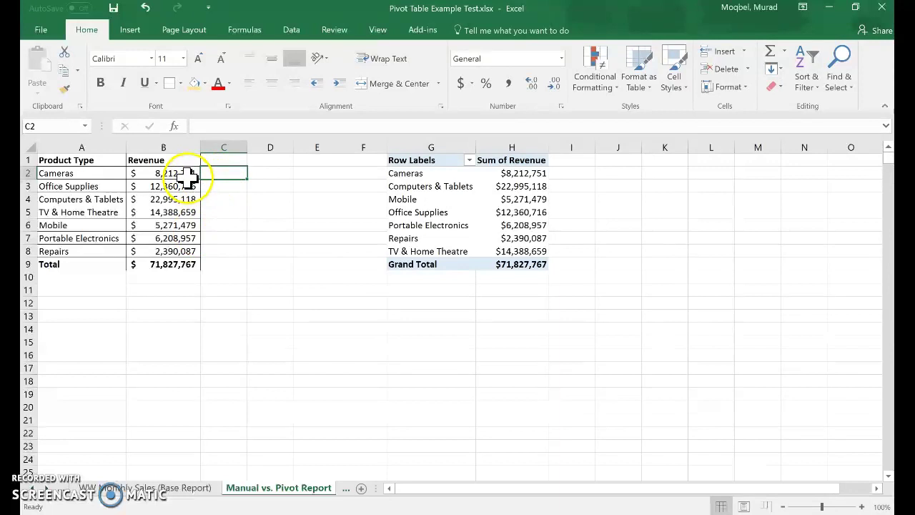
Add the Territory field to the pivot table's columns and review the revenue breakdown through the Grand Total column.
{"action": "left_click", "coordinate": [509, 200]}
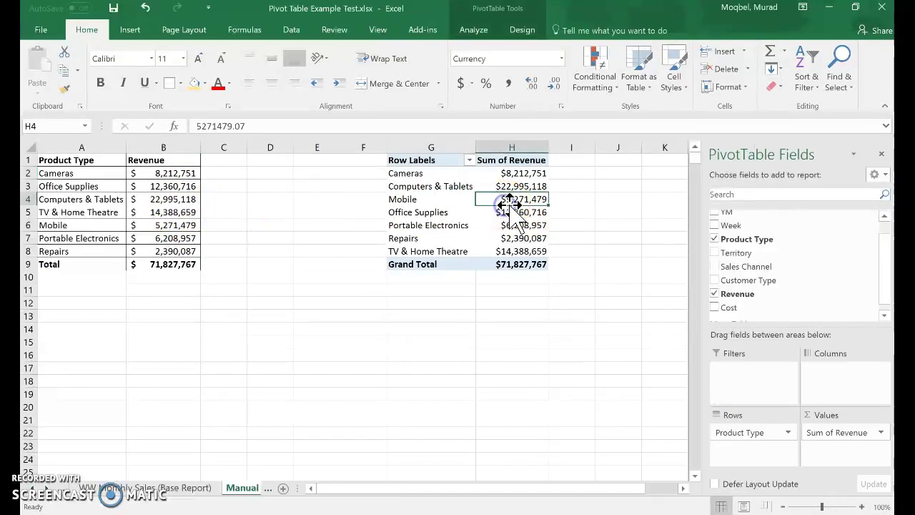
{"action": "left_click_drag", "start_coordinate": [509, 204], "coordinate": [468, 188]}
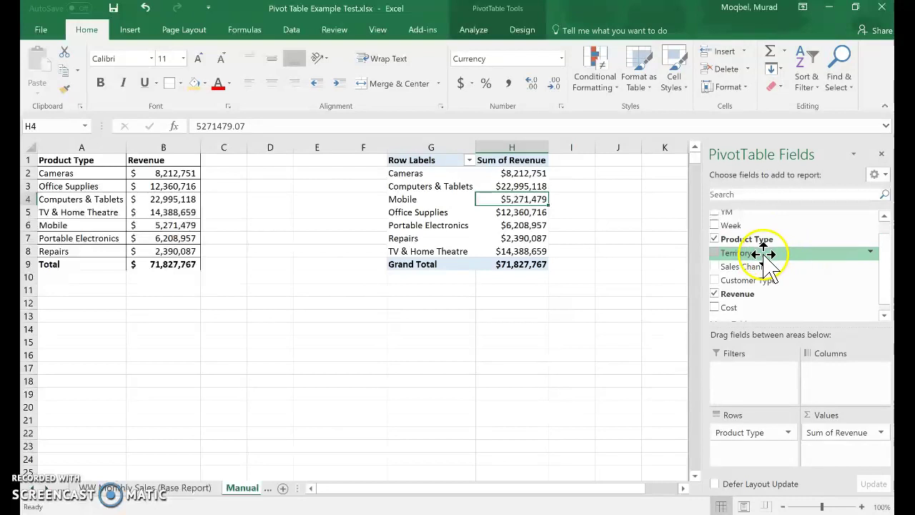
{"action": "left_click_drag", "start_coordinate": [763, 254], "coordinate": [822, 398]}
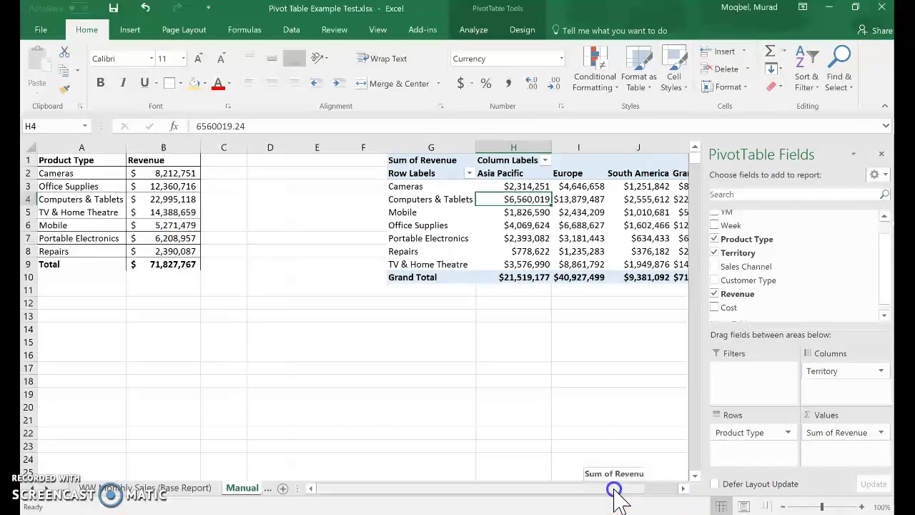
{"action": "left_click_drag", "start_coordinate": [615, 492], "coordinate": [665, 504]}
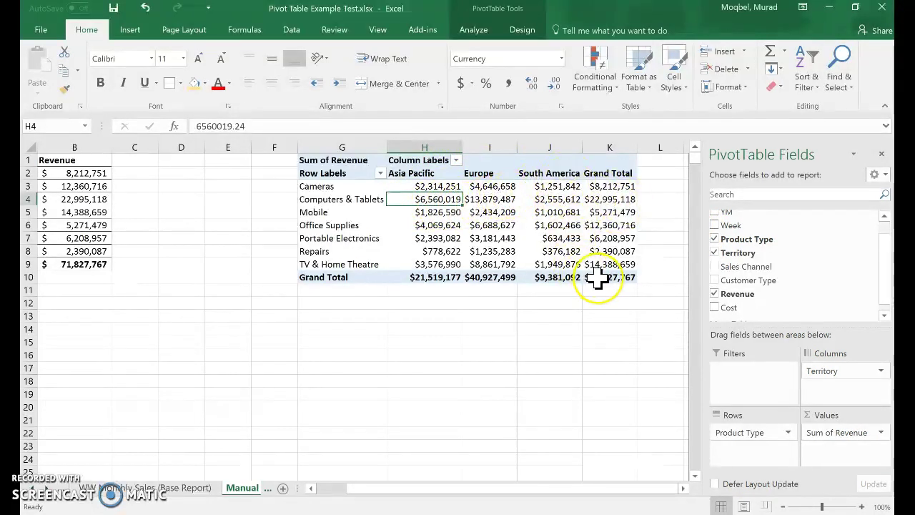
{"action": "mouse_move", "coordinate": [597, 277]}
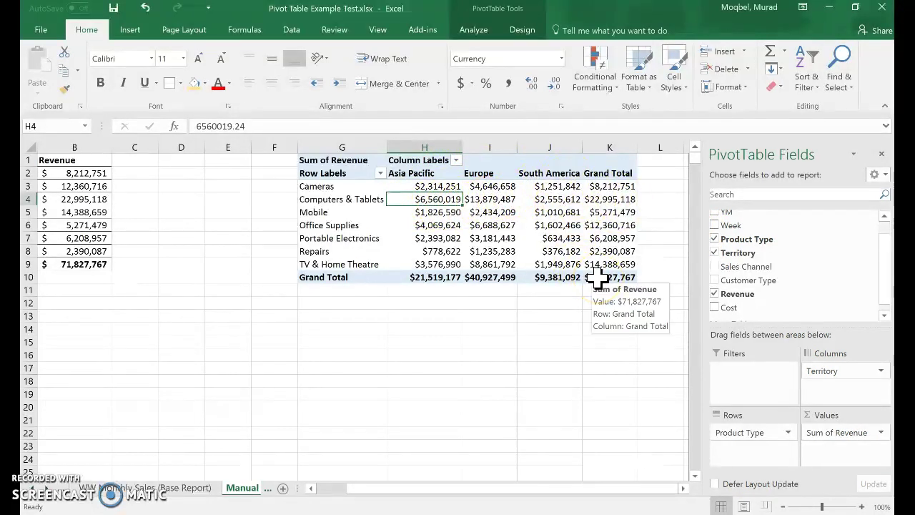
{"action": "left_click", "coordinate": [566, 293]}
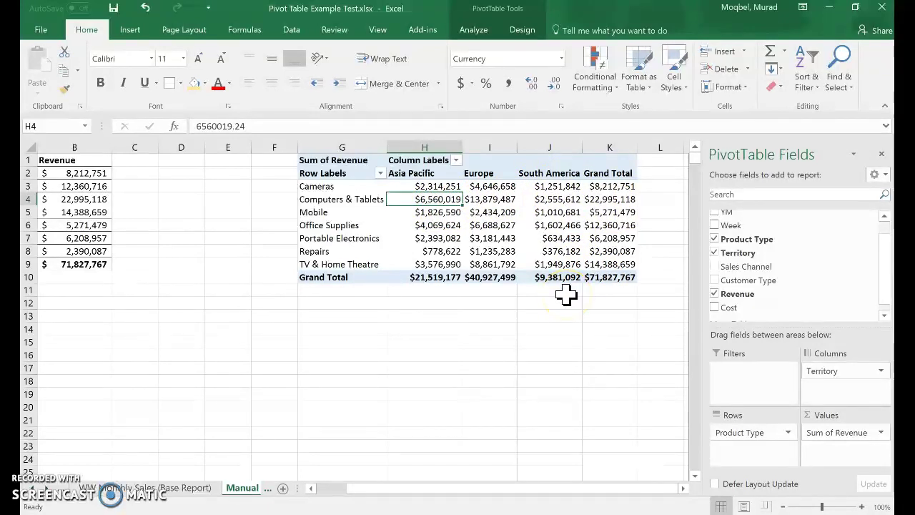
{"action": "left_click", "coordinate": [643, 491]}
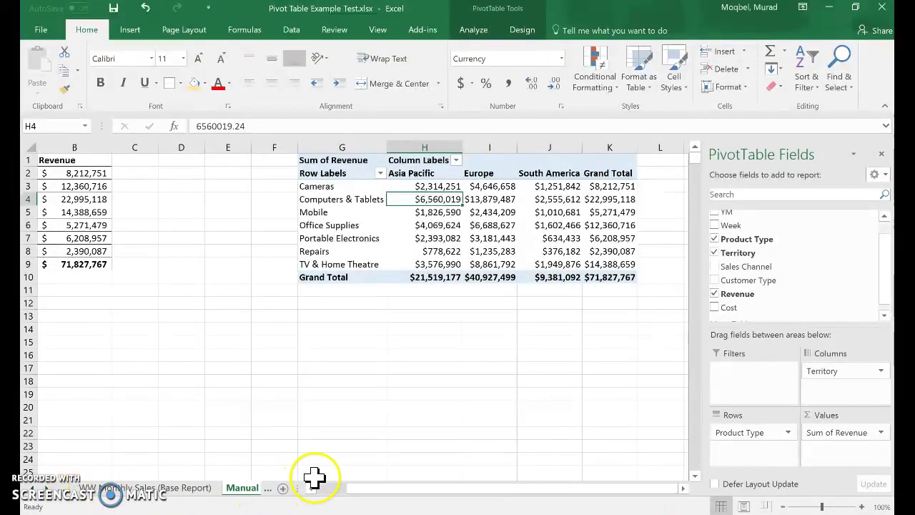
{"action": "left_click_drag", "start_coordinate": [469, 491], "coordinate": [427, 490]}
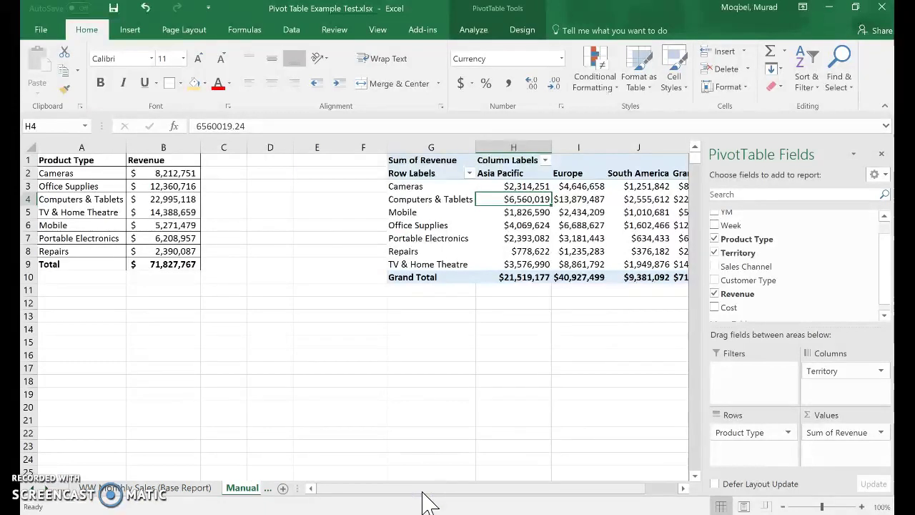